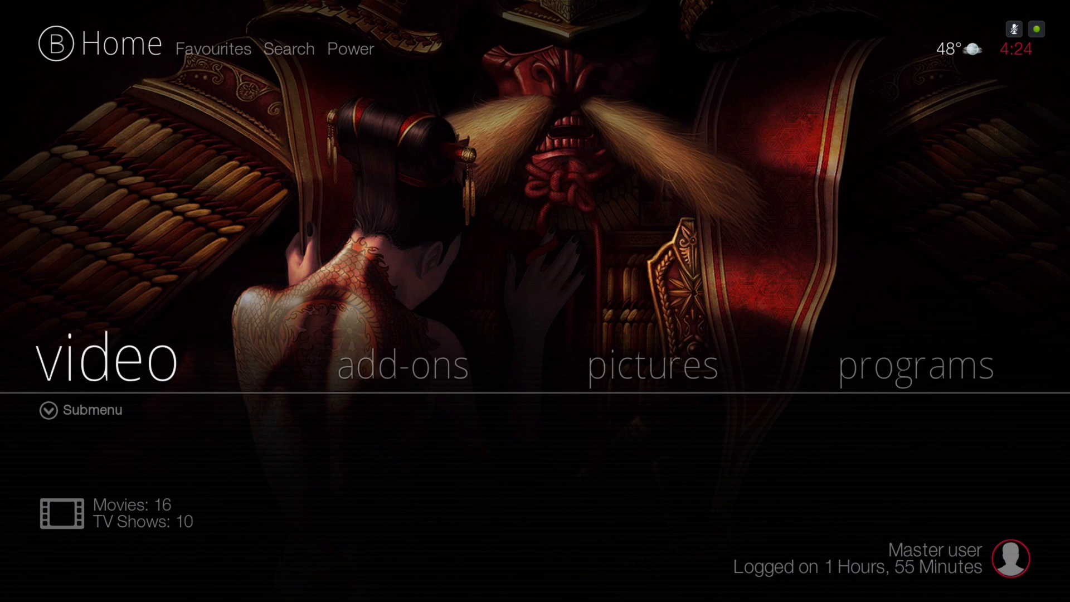
# Step: Leave the video file sources and return to the Home screen
pyautogui.press('Return')
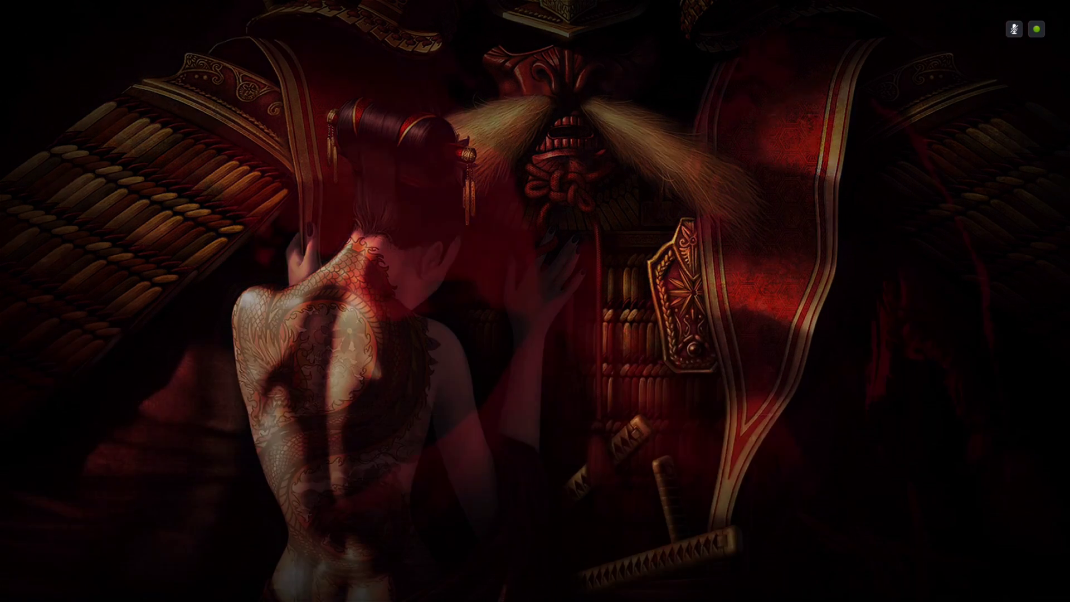
pyautogui.press('Up')
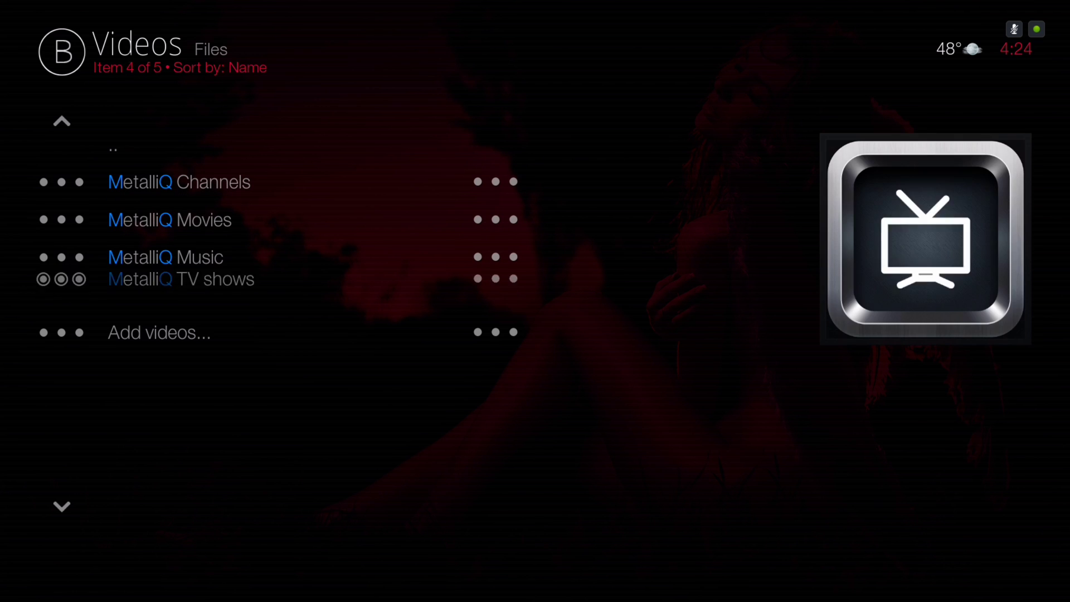
pyautogui.press('Return')
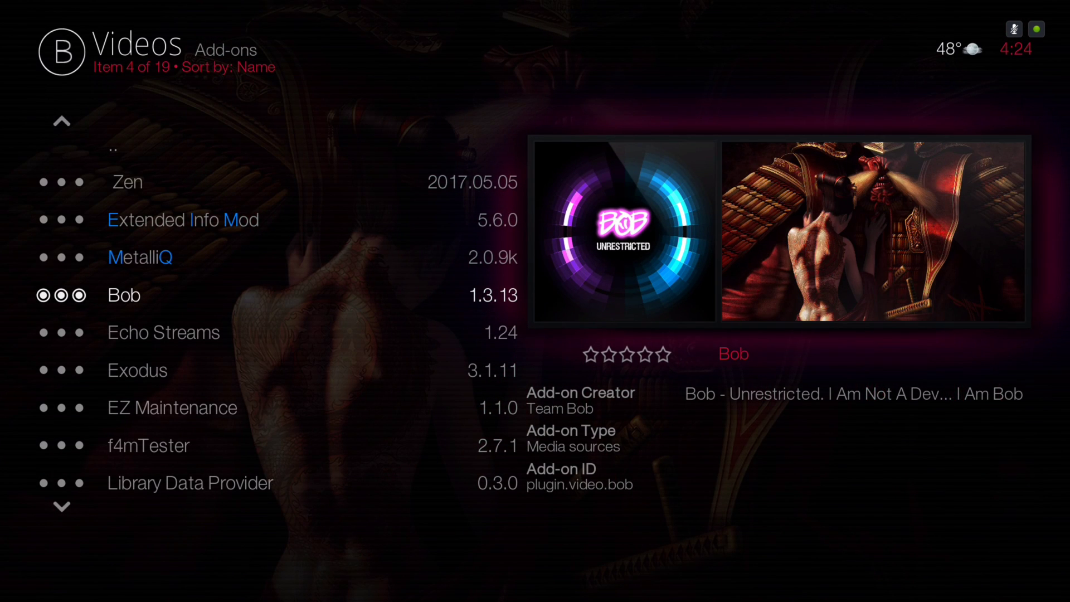
# Step: Open the video add-ons list and browse past MetalliQ, Bob, EZ Maintenance, One242415 and Phoenix to Salts HD Lite
pyautogui.press('Up')
pyautogui.press('Up')
pyautogui.press('Up')
pyautogui.press('Down')
pyautogui.press('Up')
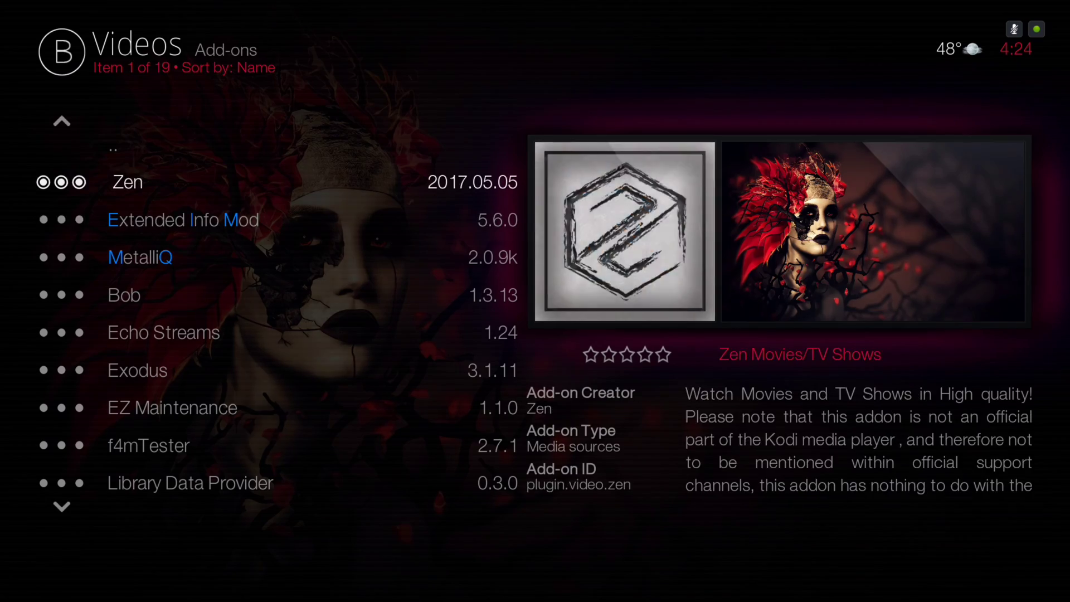
pyautogui.press('Down')
pyautogui.press('Down')
pyautogui.press('Up')
pyautogui.press('Down')
pyautogui.press('Down')
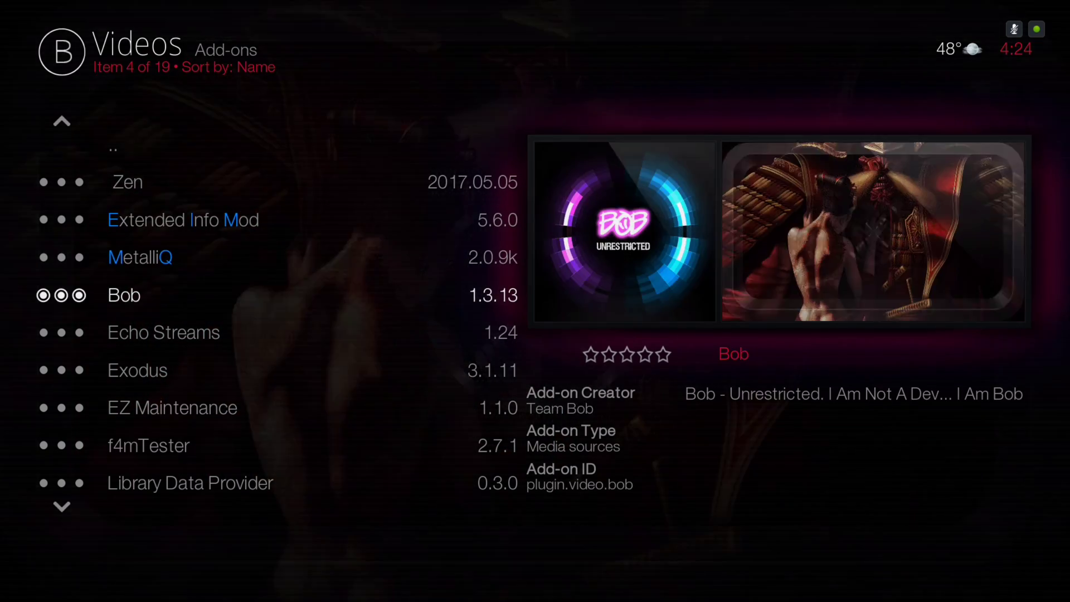
pyautogui.press('Down')
pyautogui.press('Down')
pyautogui.press('Down')
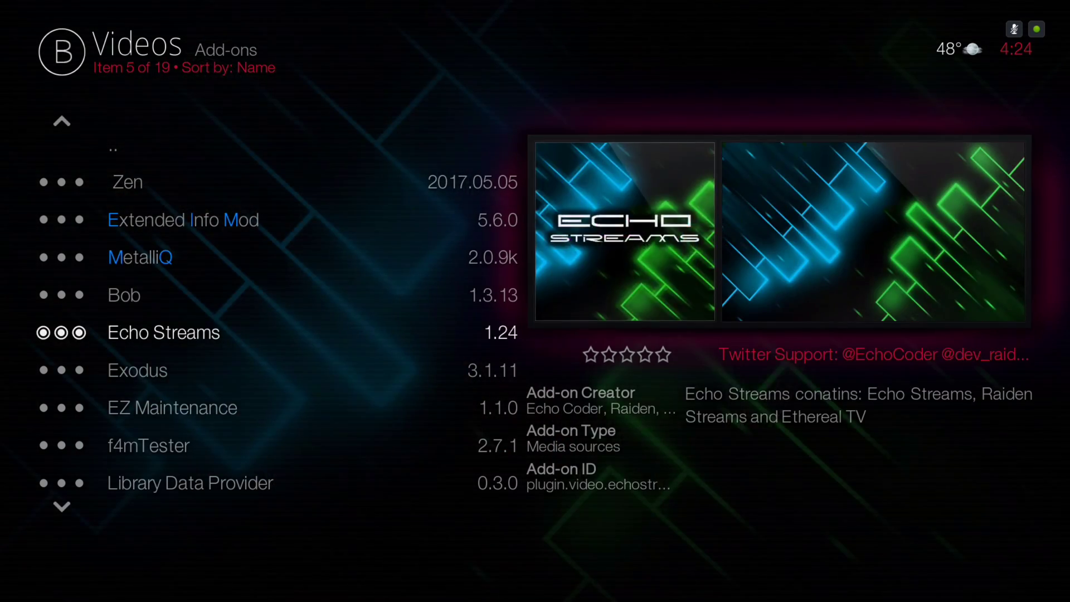
pyautogui.press('Up')
pyautogui.press('Down')
pyautogui.press('Down')
pyautogui.press('Down')
pyautogui.press('Down')
pyautogui.press('Down')
pyautogui.press('Down')
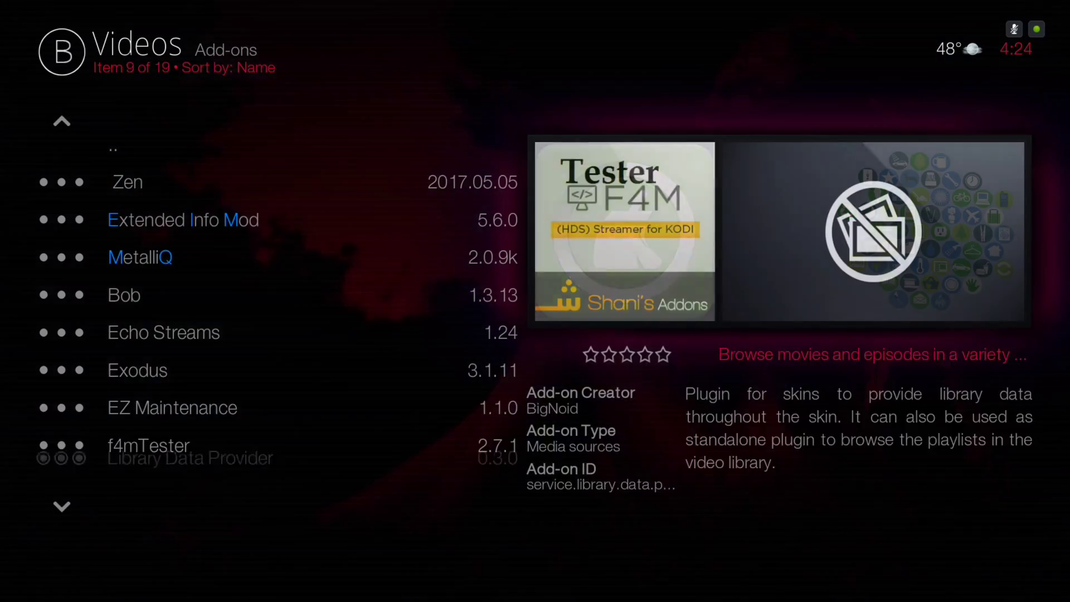
pyautogui.press('Up')
pyautogui.press('Up')
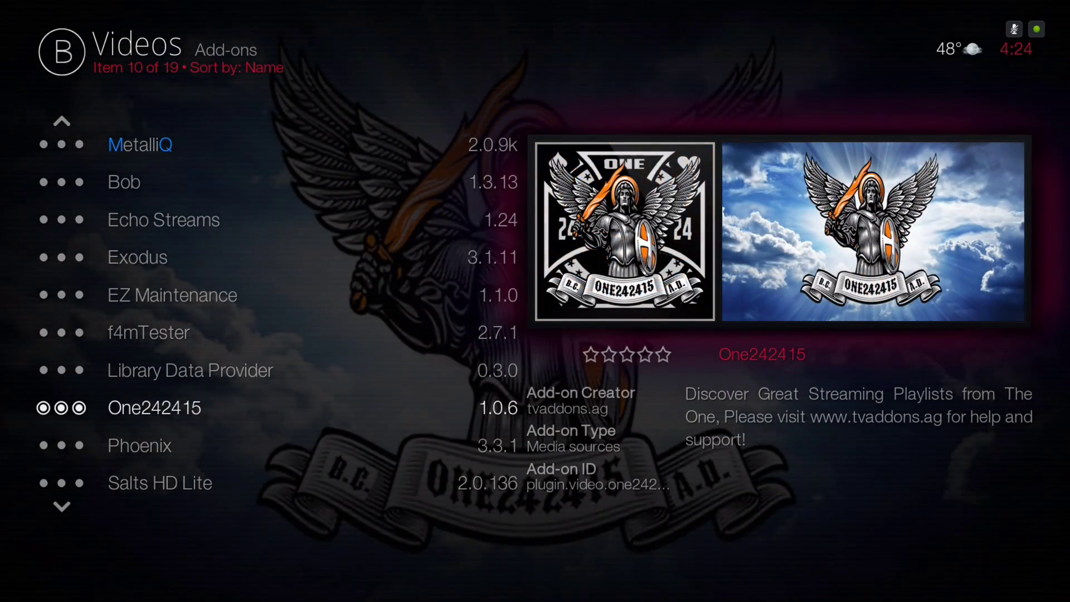
pyautogui.press('Down')
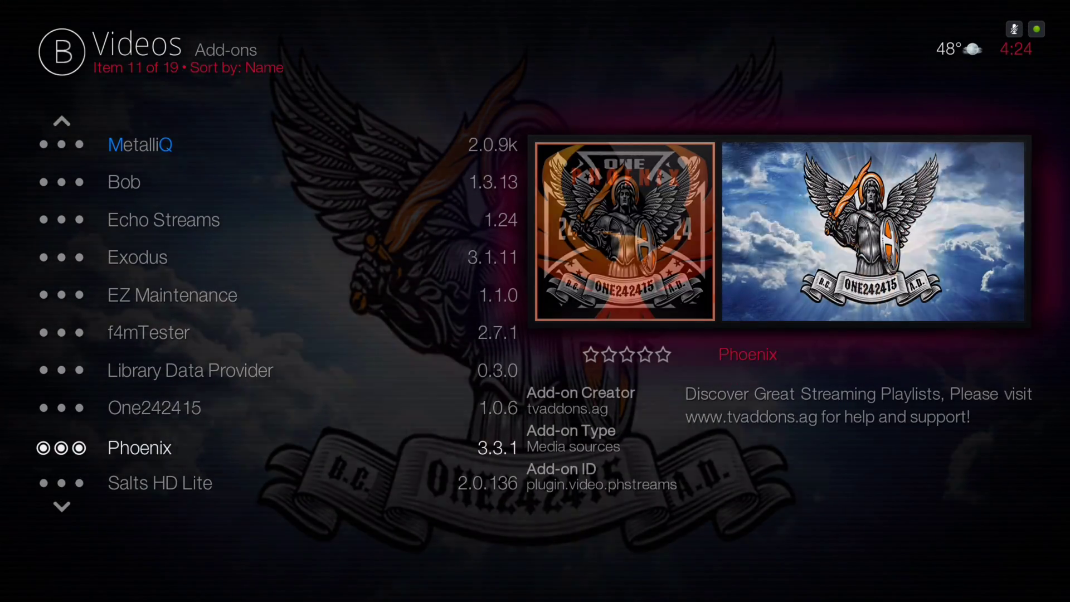
pyautogui.press('Down')
pyautogui.press('Down')
pyautogui.press('Down')
pyautogui.press('Down')
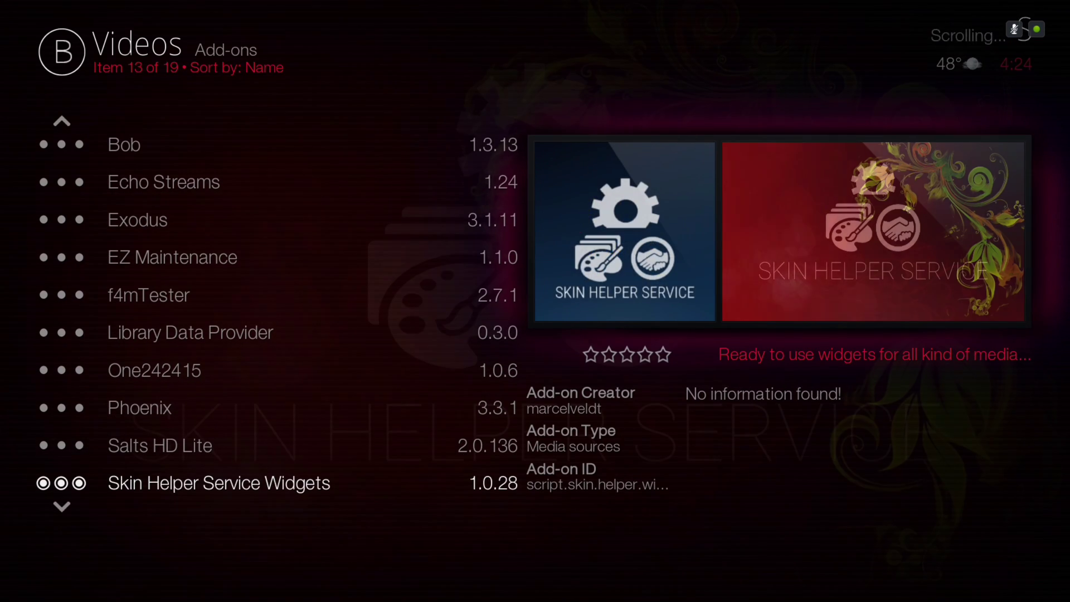
# Step: Continue through Specto, Stream All The Sources, Super Favourites and The Red Pill to YouMusic, then return Home
pyautogui.press('Up')
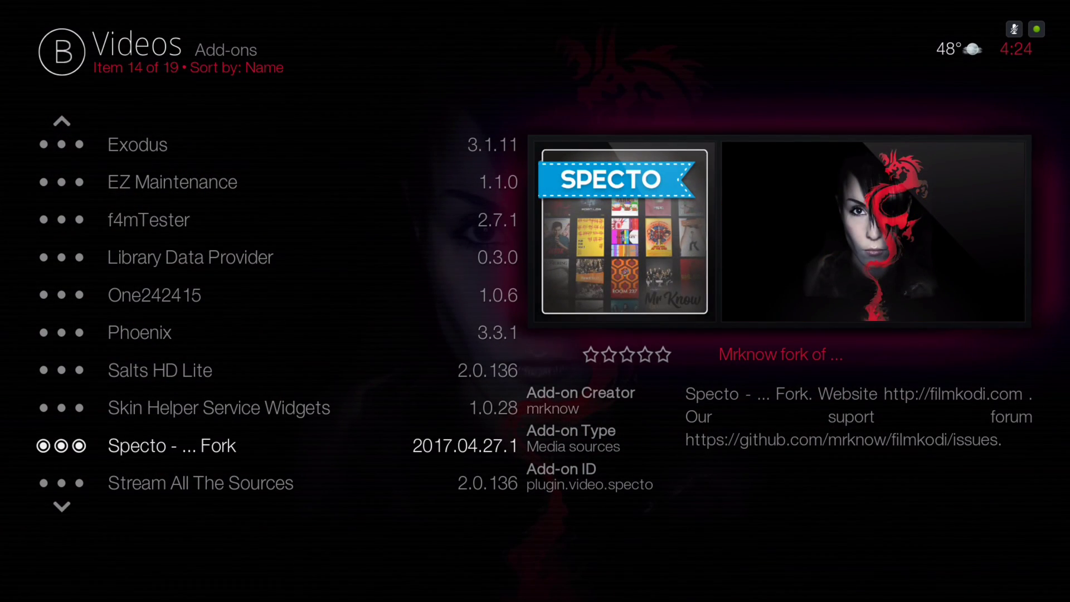
pyautogui.press('Down')
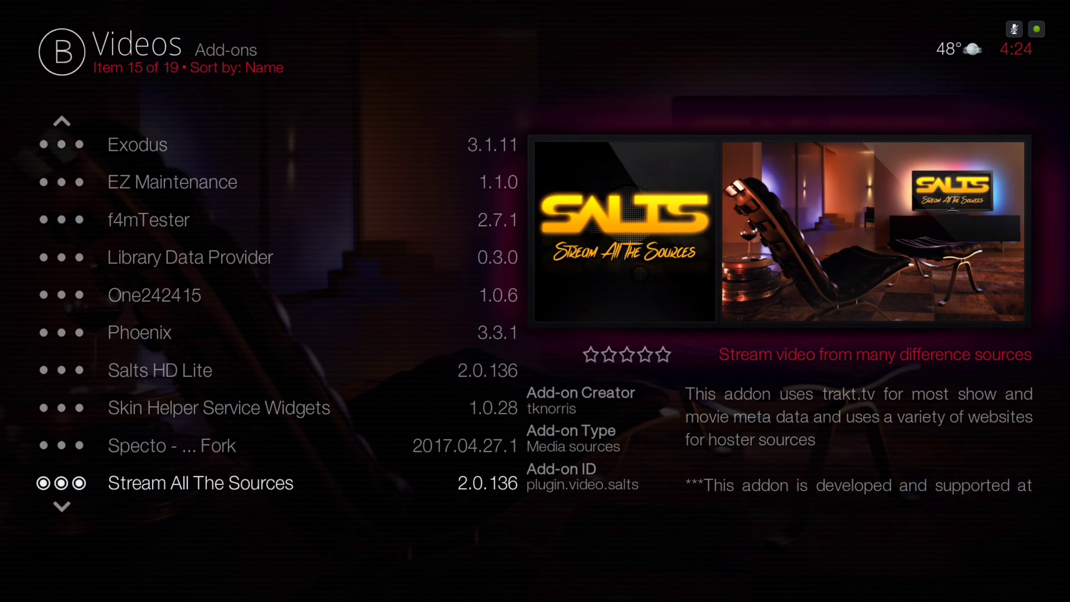
pyautogui.press('Down')
pyautogui.press('Up')
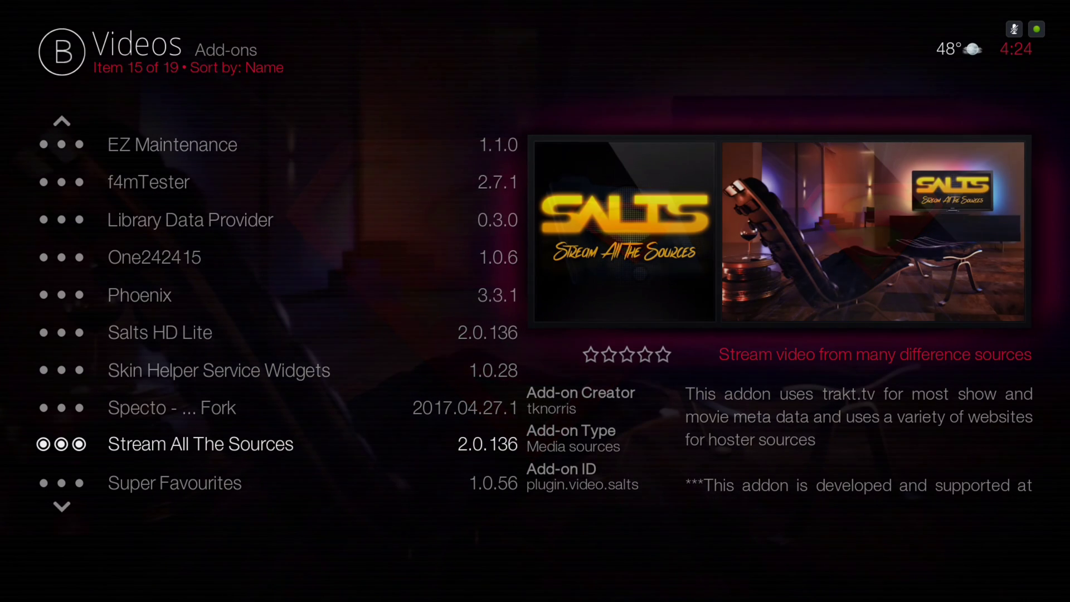
pyautogui.press('Down')
pyautogui.press('Down')
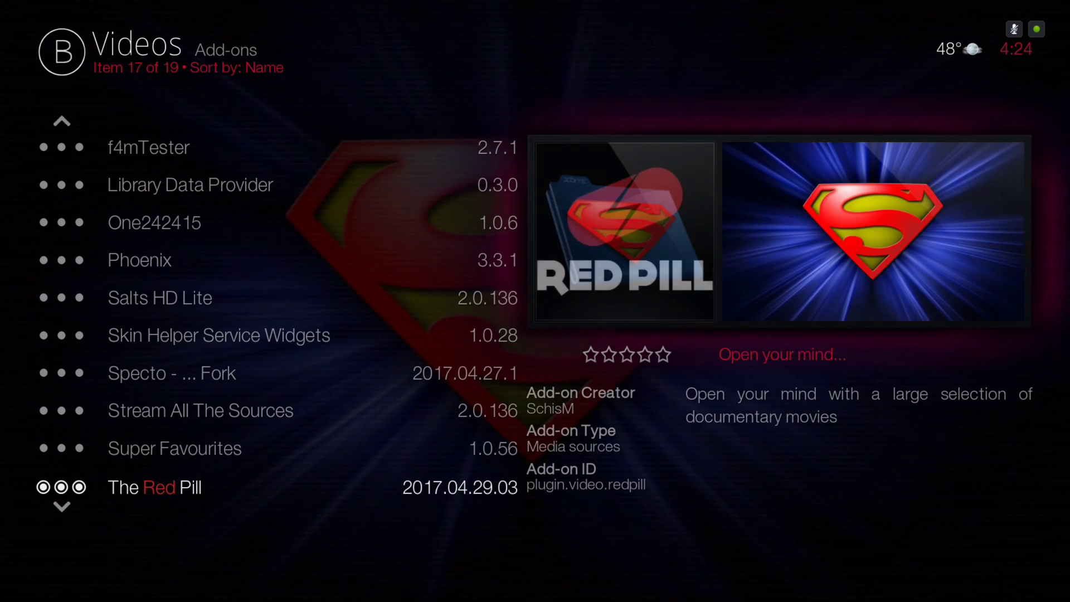
pyautogui.press('Down')
pyautogui.press('Up')
pyautogui.press('Down')
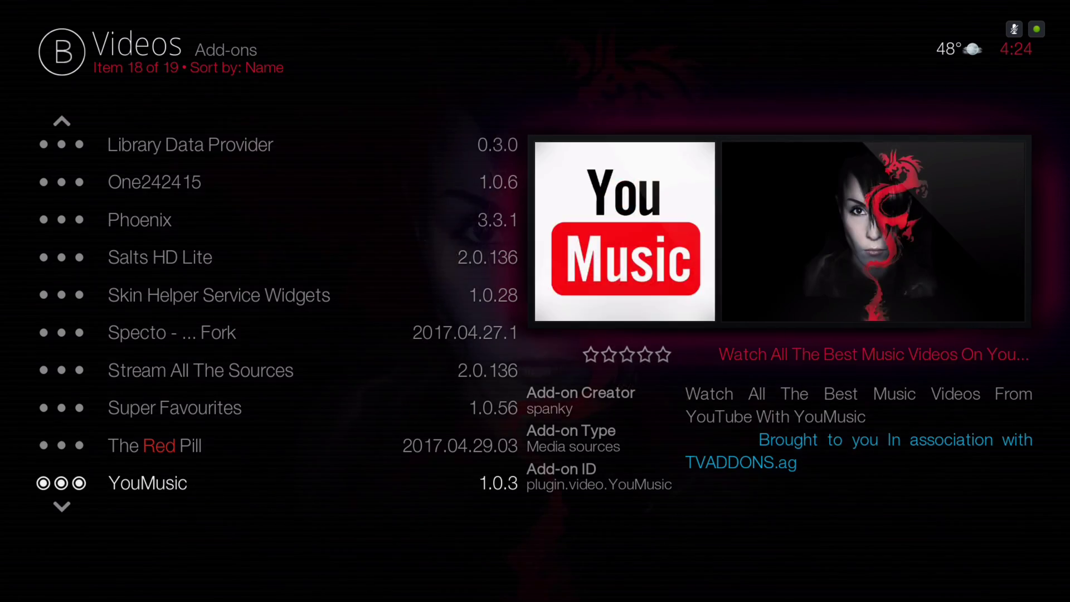
pyautogui.press('Down')
pyautogui.press('Up')
pyautogui.press('Down')
pyautogui.press('Down')
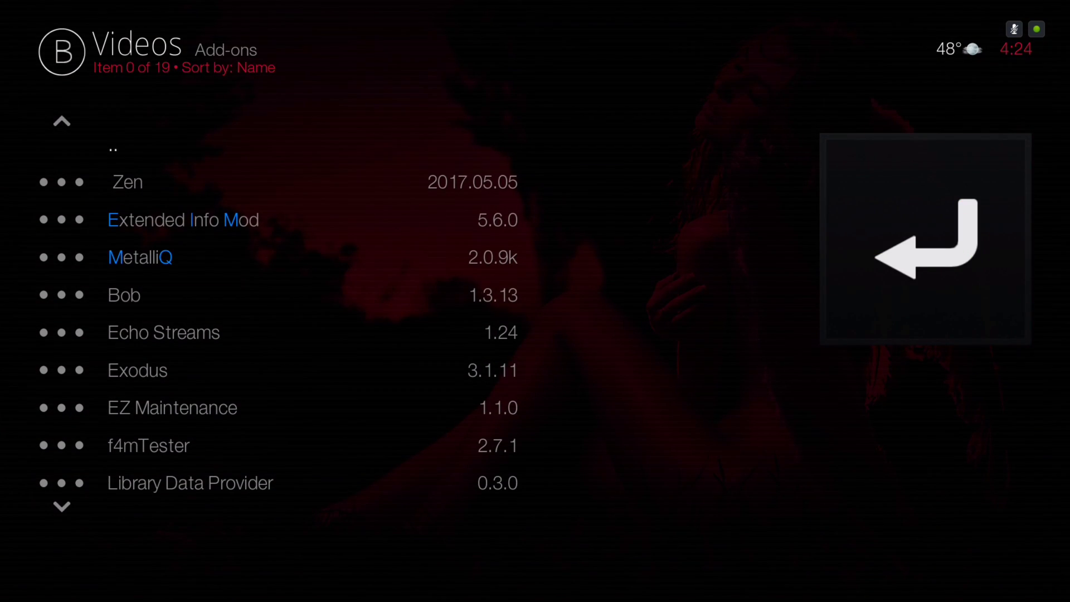
pyautogui.press('Return')
pyautogui.press('Right')
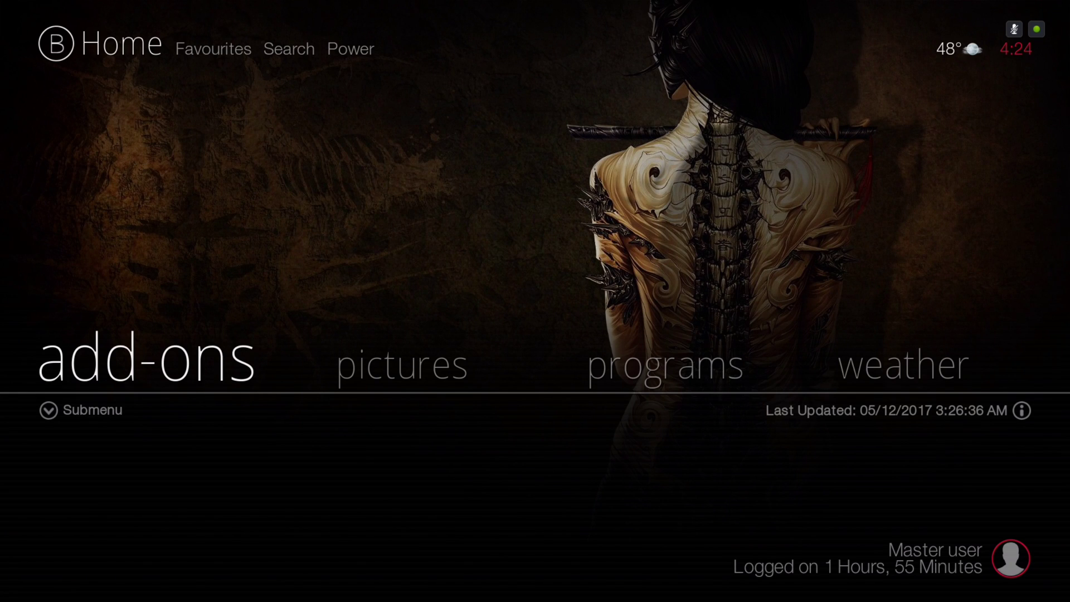
pyautogui.press('Down')
pyautogui.press('Left')
pyautogui.press('Left')
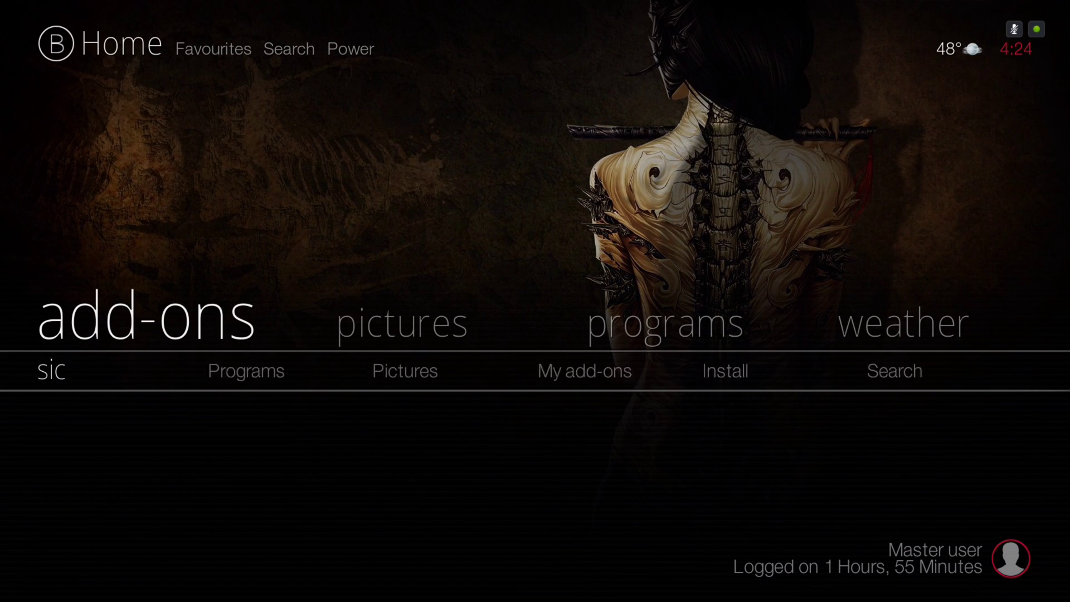
pyautogui.press('Right')
pyautogui.press('Right')
pyautogui.press('Right')
pyautogui.press('Right')
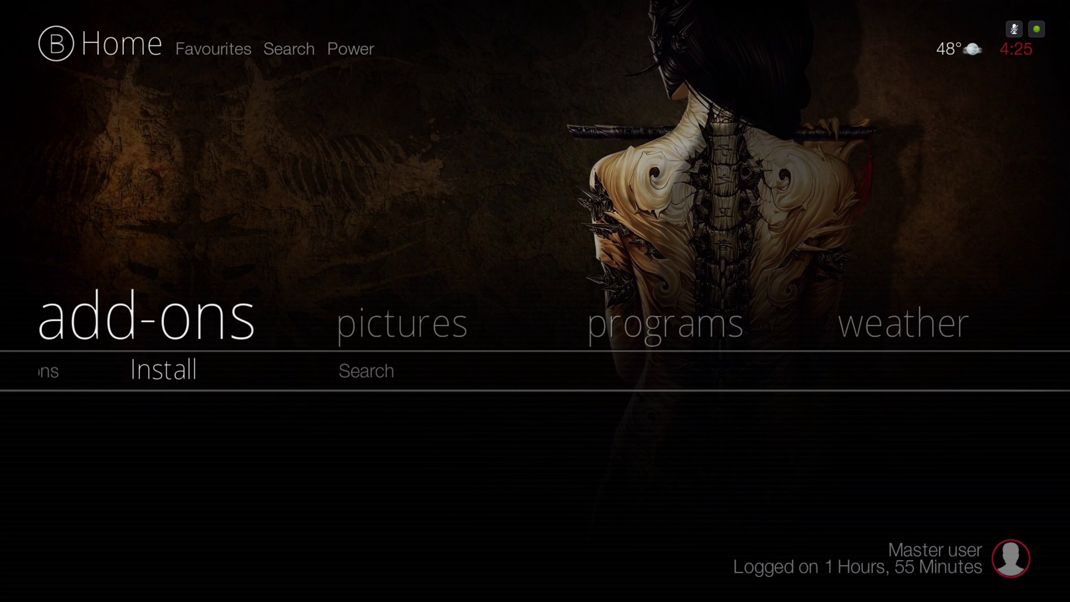
pyautogui.press('Return')
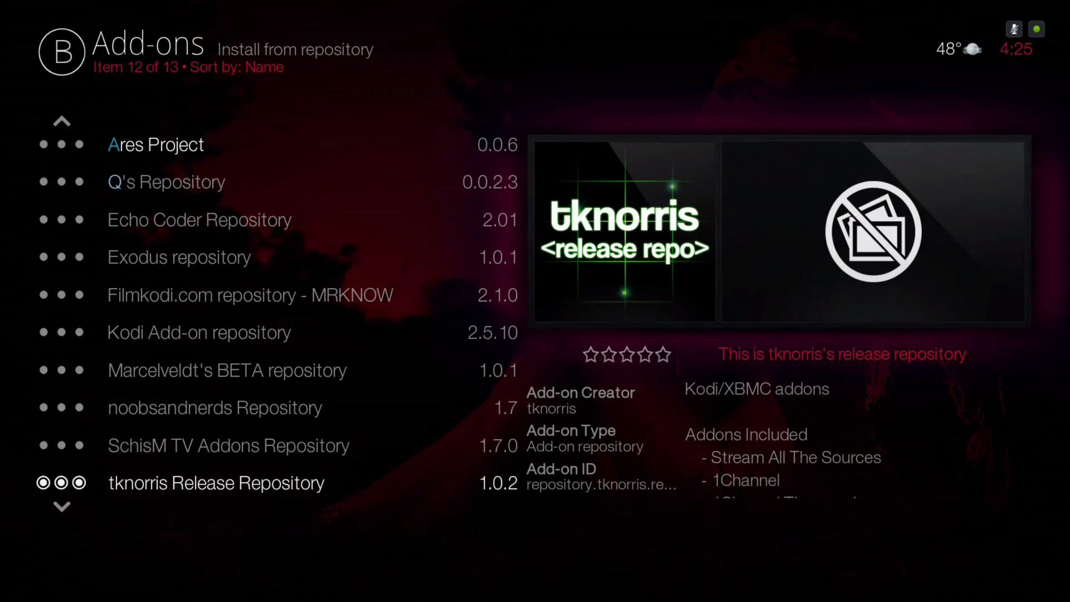
pyautogui.press('BackSpace')
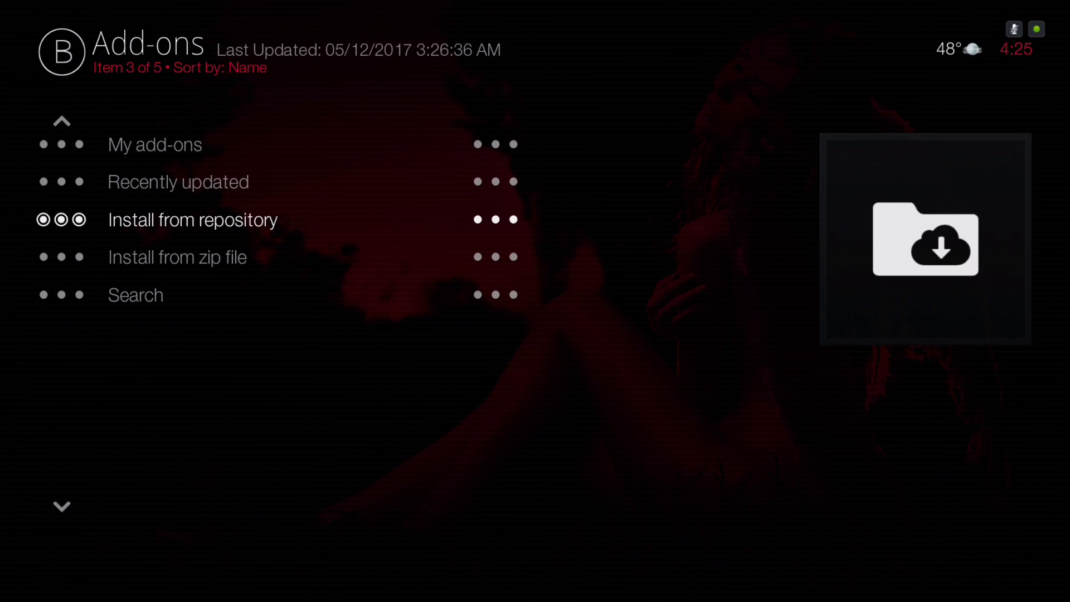
pyautogui.press('Down')
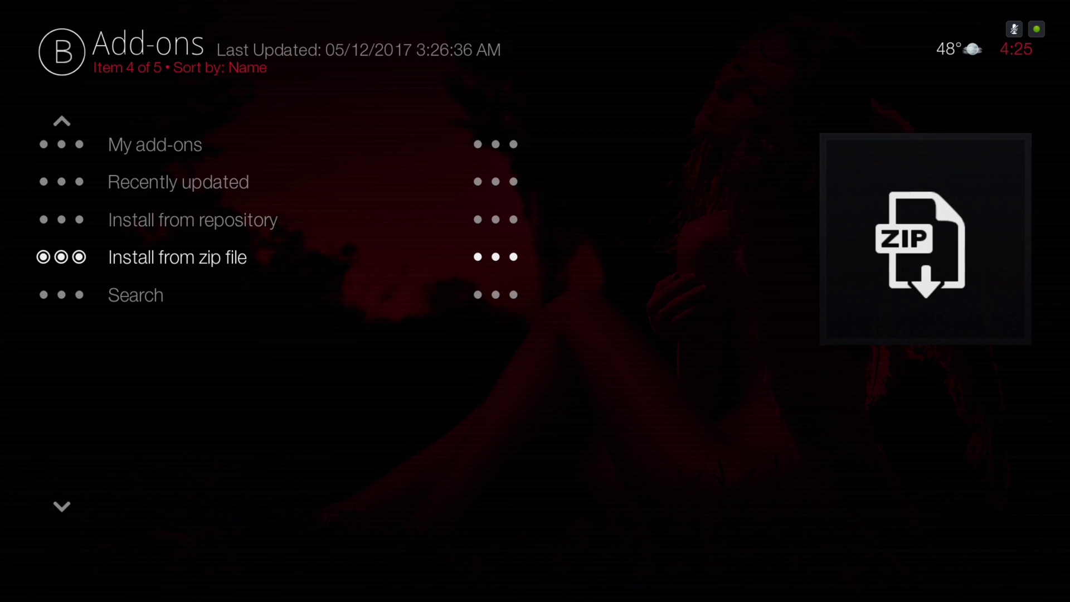
pyautogui.press('Up')
pyautogui.press('Up')
pyautogui.press('Up')
pyautogui.press('Down')
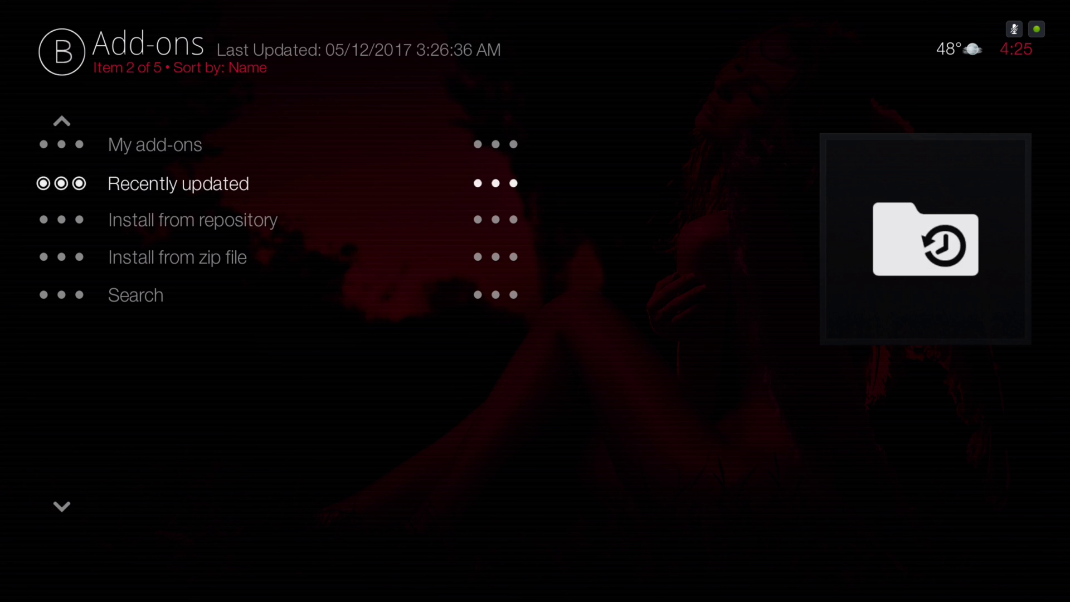
pyautogui.press('Down')
pyautogui.press('BackSpace')
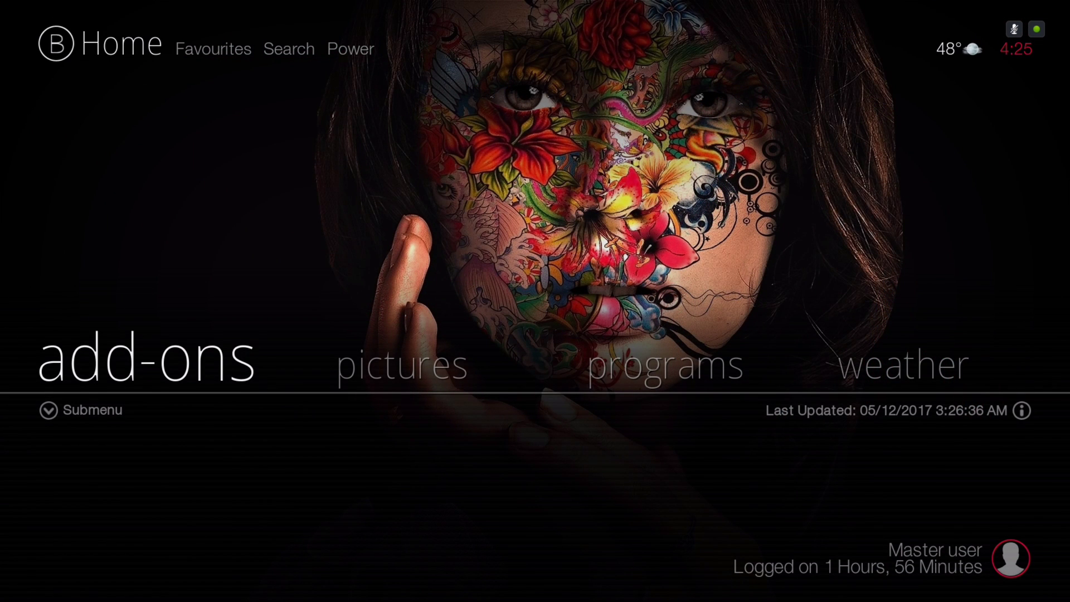
# Step: Browse the Home menu across video, the add-ons submenu, pictures and programs
pyautogui.press('Left')
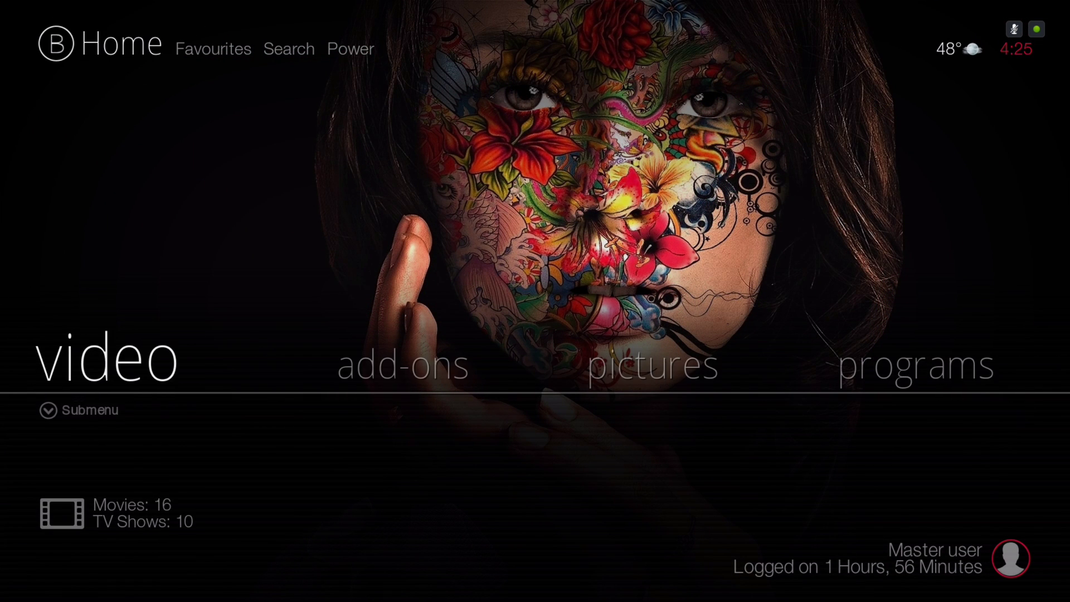
pyautogui.press('Right')
pyautogui.press('Down')
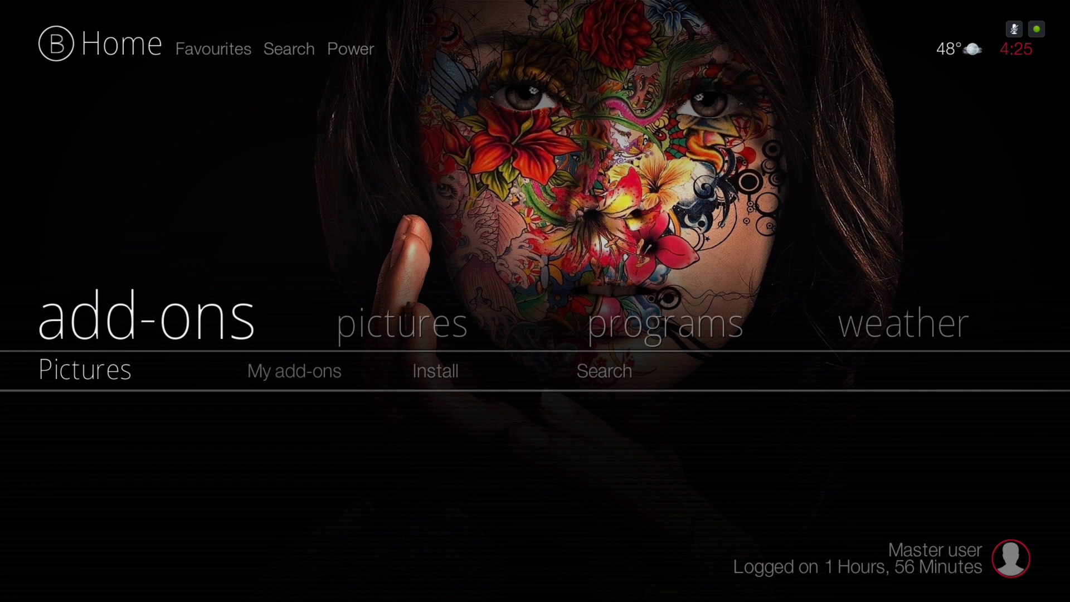
pyautogui.press('Up')
pyautogui.press('Right')
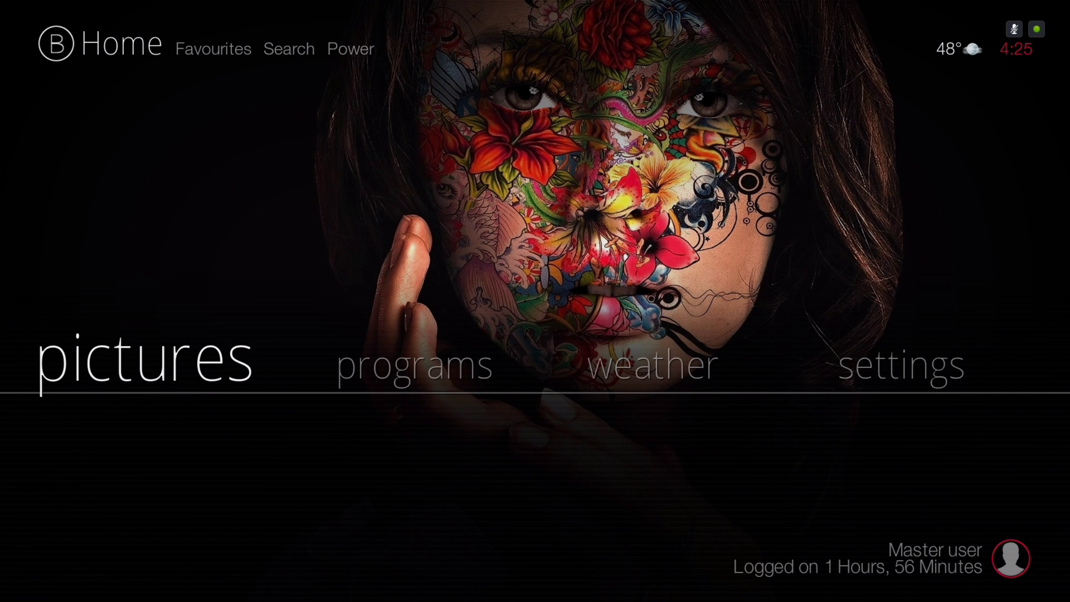
pyautogui.press('Right')
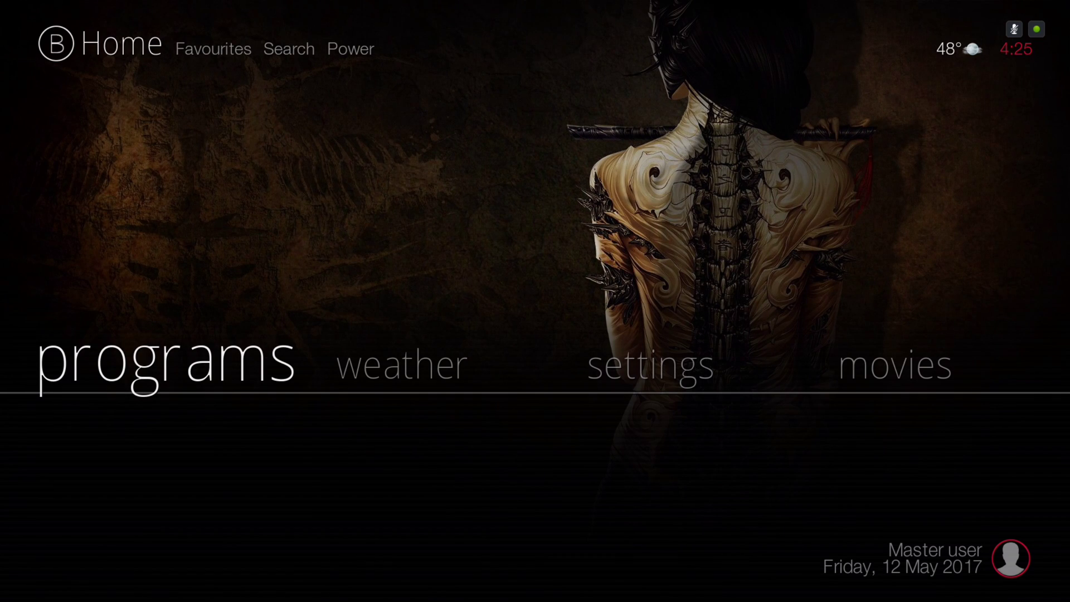
# Step: Open the Jamaica weather forecast, view the next day, and close it
pyautogui.press('Right')
pyautogui.press('Left')
pyautogui.press('Right')
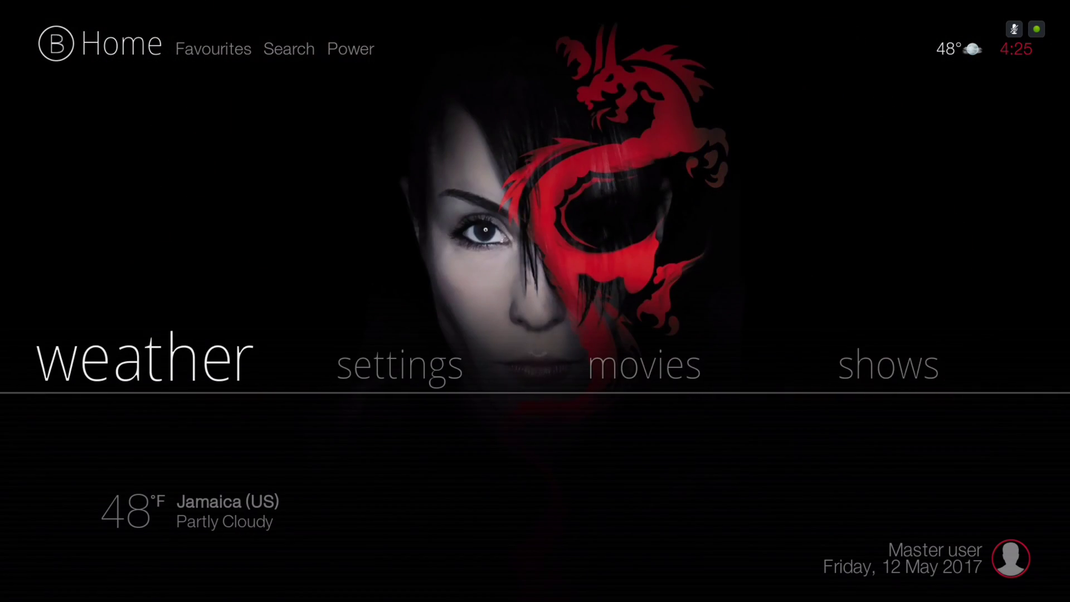
pyautogui.press('Return')
pyautogui.press('Right')
pyautogui.press('Right')
pyautogui.press('Right')
pyautogui.press('Right')
pyautogui.press('Right')
pyautogui.press('Right')
pyautogui.press('Right')
pyautogui.press('Escape')
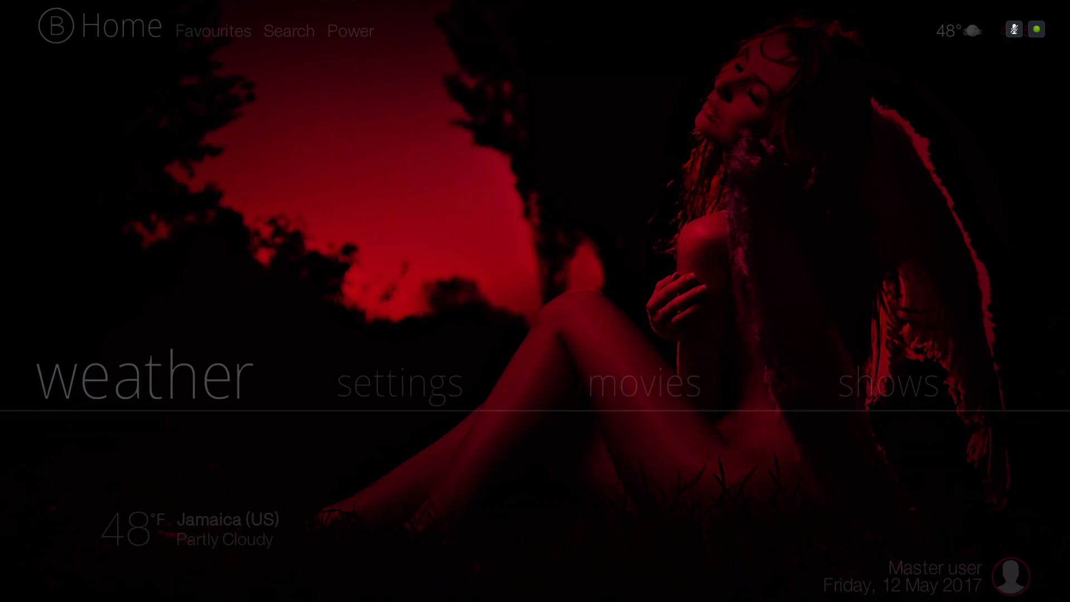
# Step: Open the Settings grid from Home
pyautogui.press('Right')
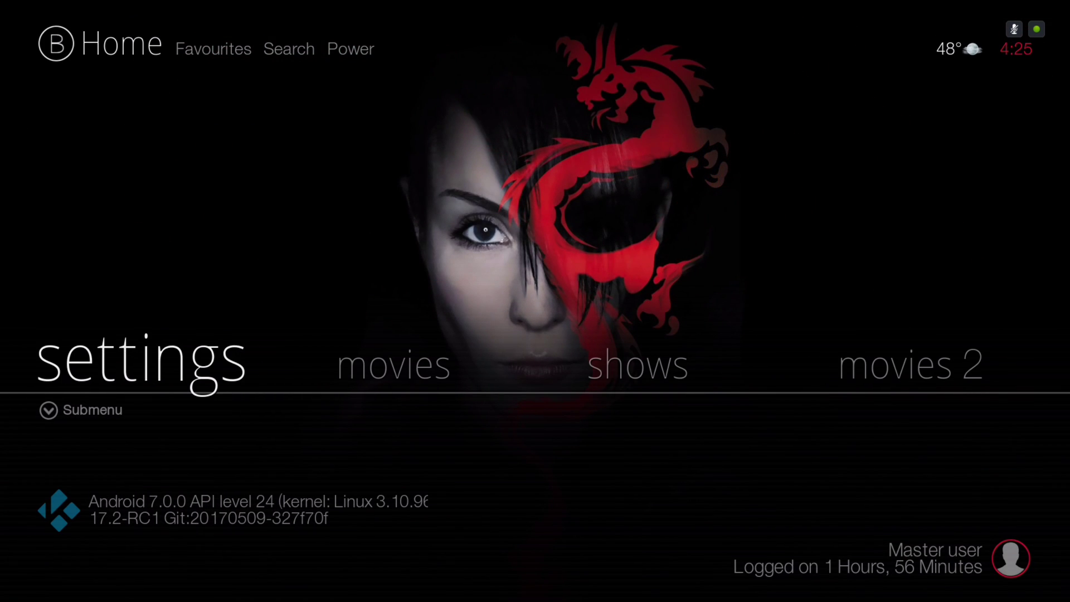
pyautogui.press('Return')
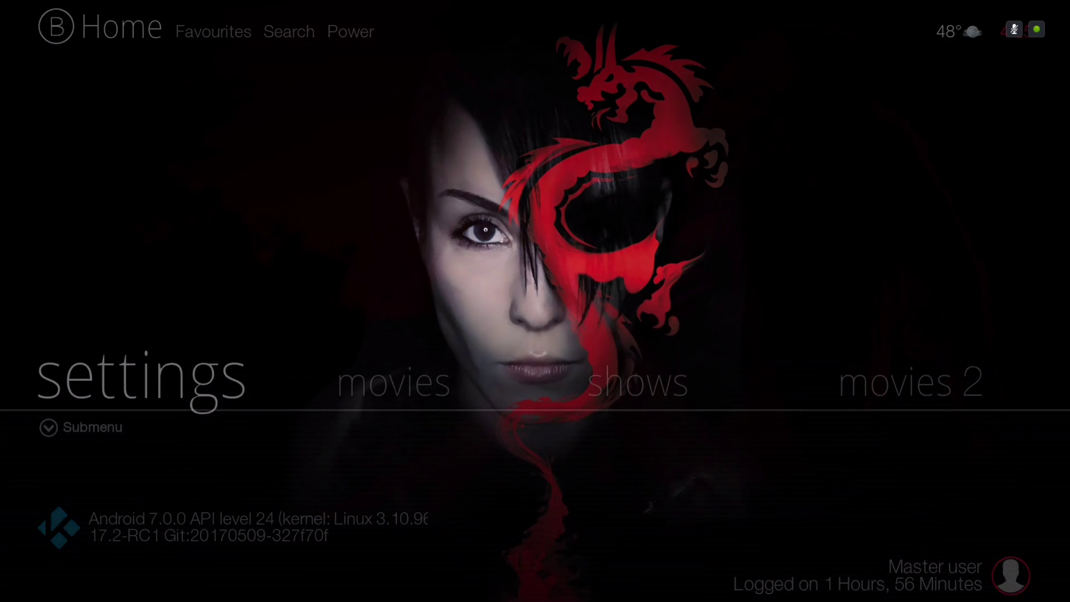
pyautogui.press('Right')
pyautogui.press('Right')
pyautogui.press('Right')
pyautogui.press('Right')
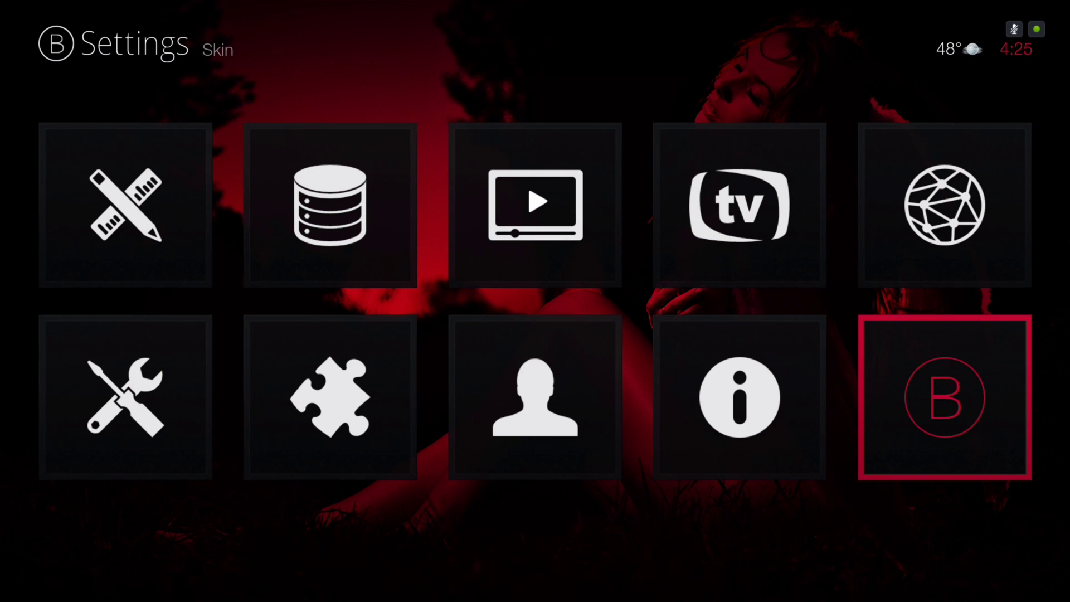
# Step: Open Skin Settings, go to its Home window options and open Customize Home Menu
pyautogui.press('Left')
pyautogui.press('Left')
pyautogui.press('Right')
pyautogui.press('Right')
pyautogui.press('Left')
pyautogui.press('Right')
pyautogui.press('Return')
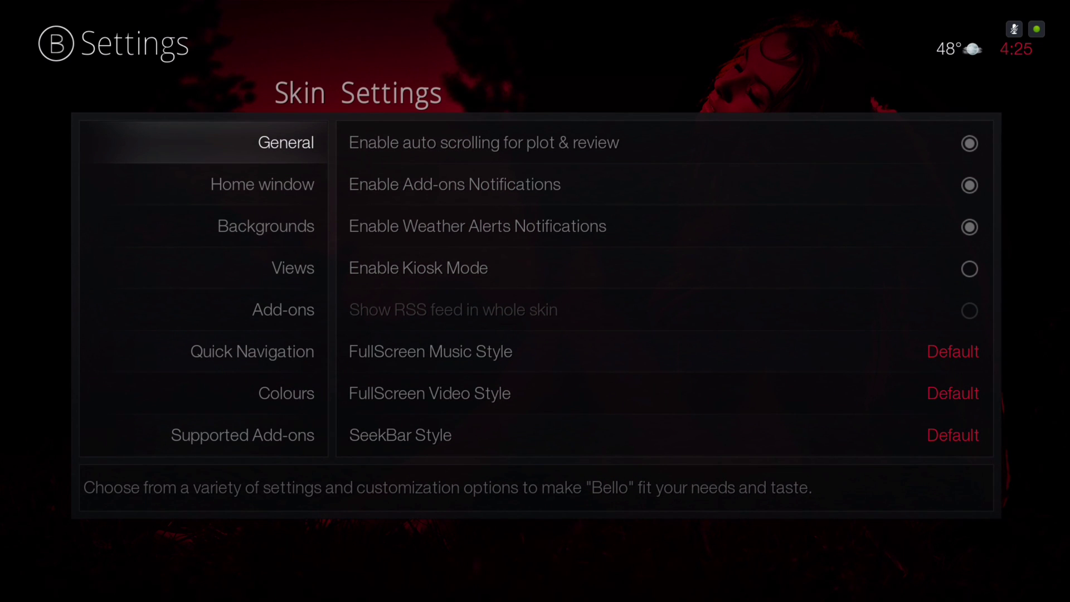
pyautogui.press('Down')
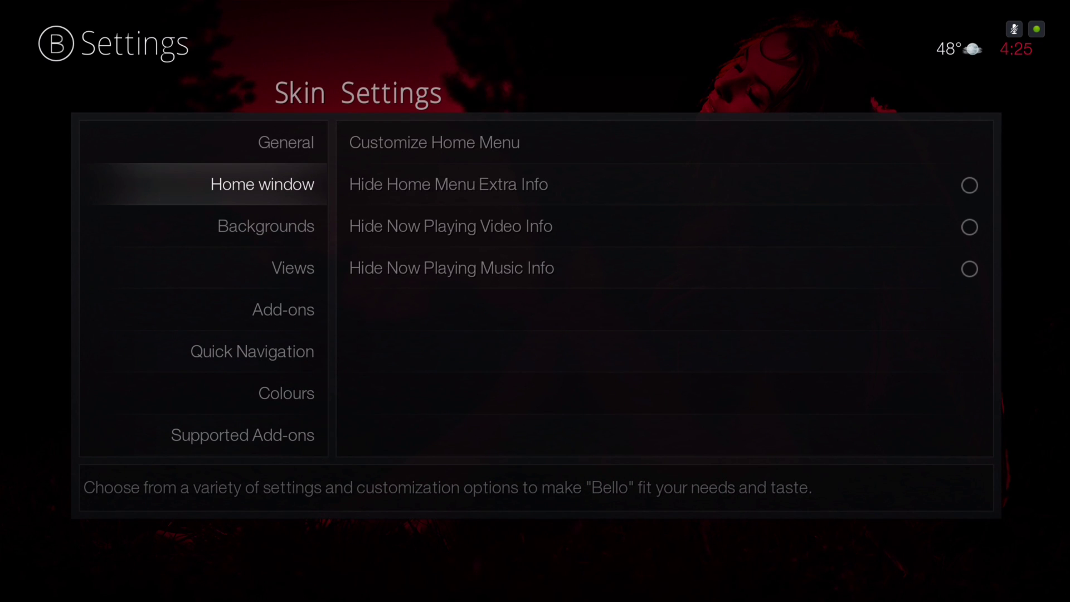
pyautogui.press('Right')
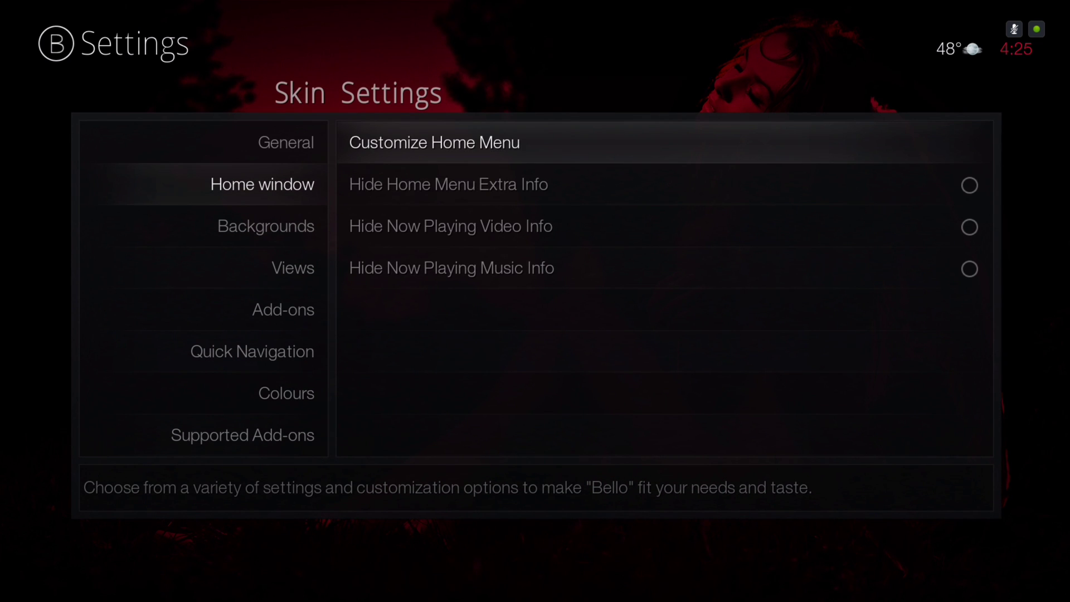
pyautogui.press('Return')
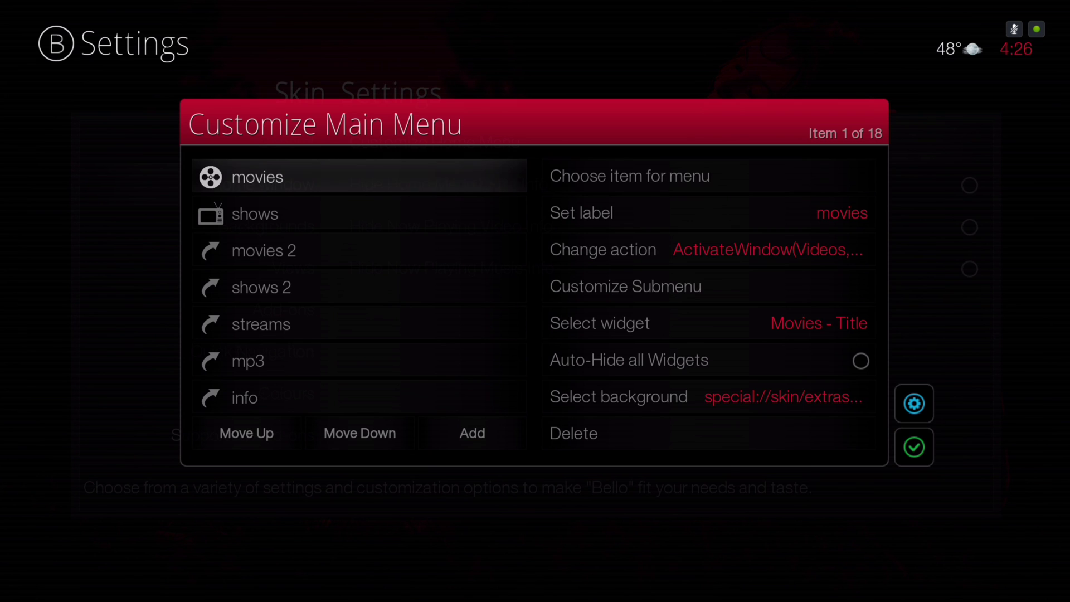
pyautogui.press('Down')
pyautogui.press('Down')
pyautogui.press('Down')
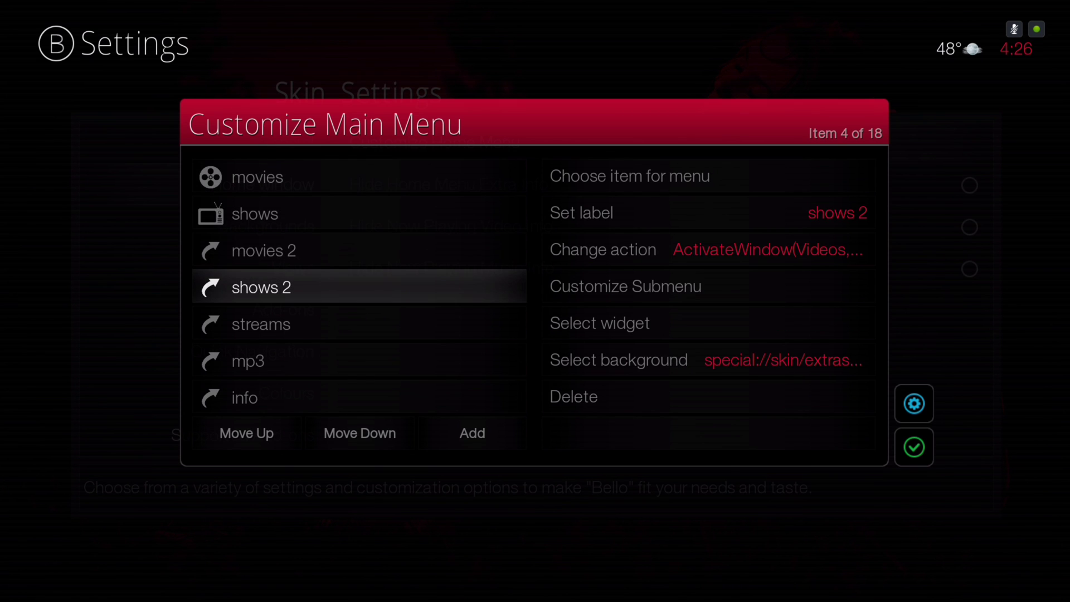
pyautogui.press('Up')
pyautogui.press('Down')
pyautogui.press('Down')
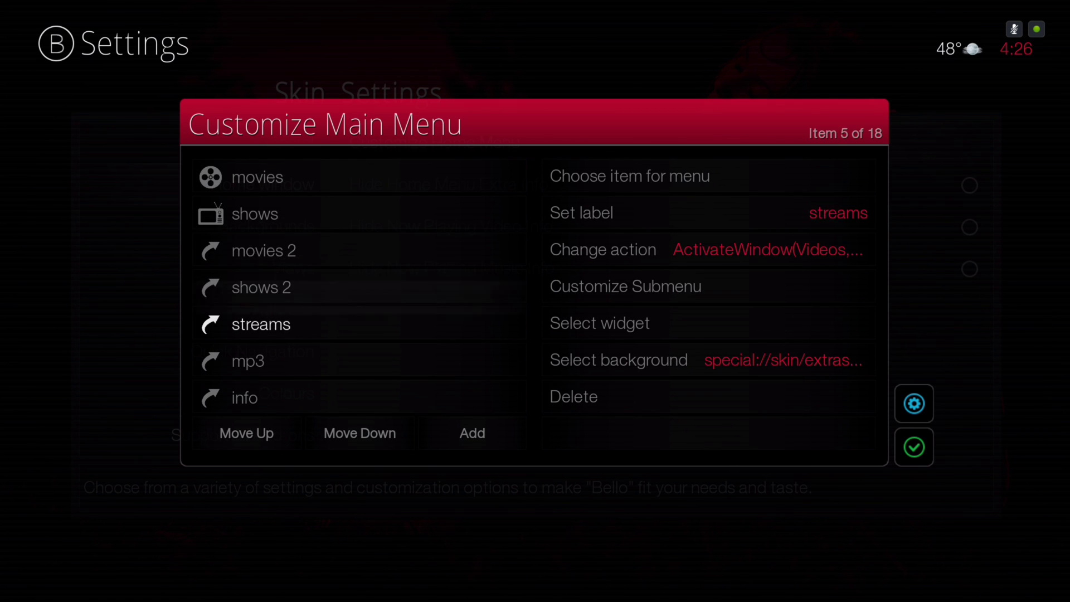
pyautogui.press('Up')
pyautogui.press('Up')
pyautogui.press('Up')
pyautogui.press('Down')
pyautogui.press('Down')
pyautogui.press('Down')
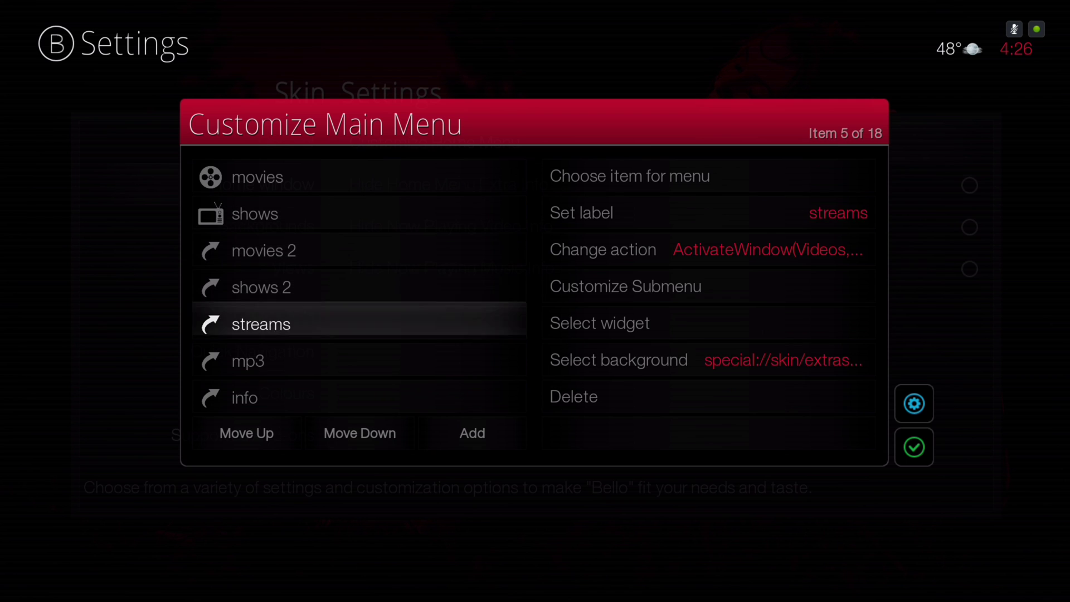
pyautogui.press('Down')
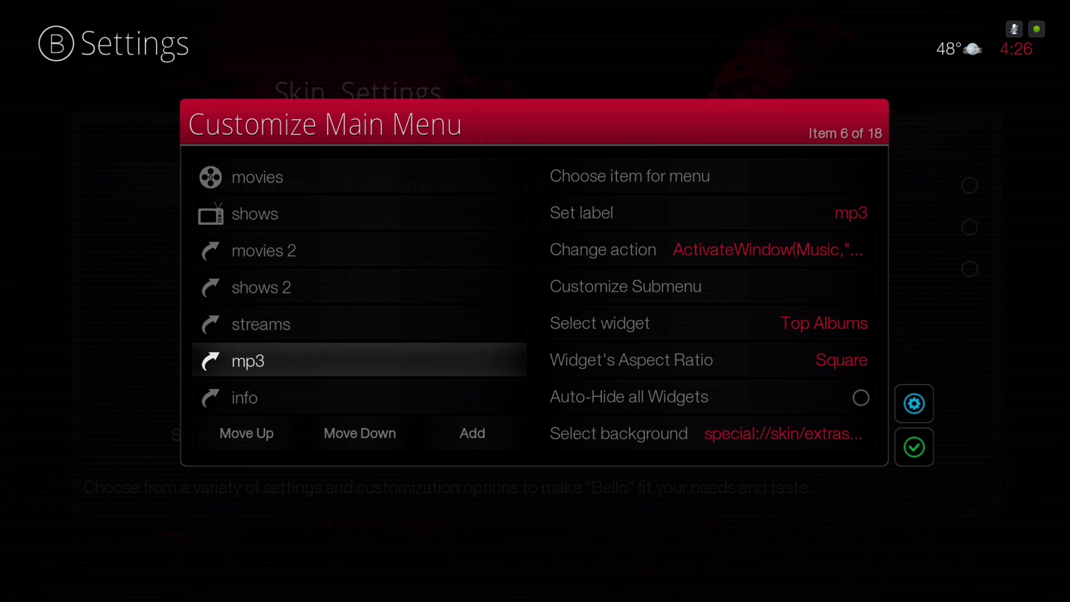
pyautogui.click(247, 433)
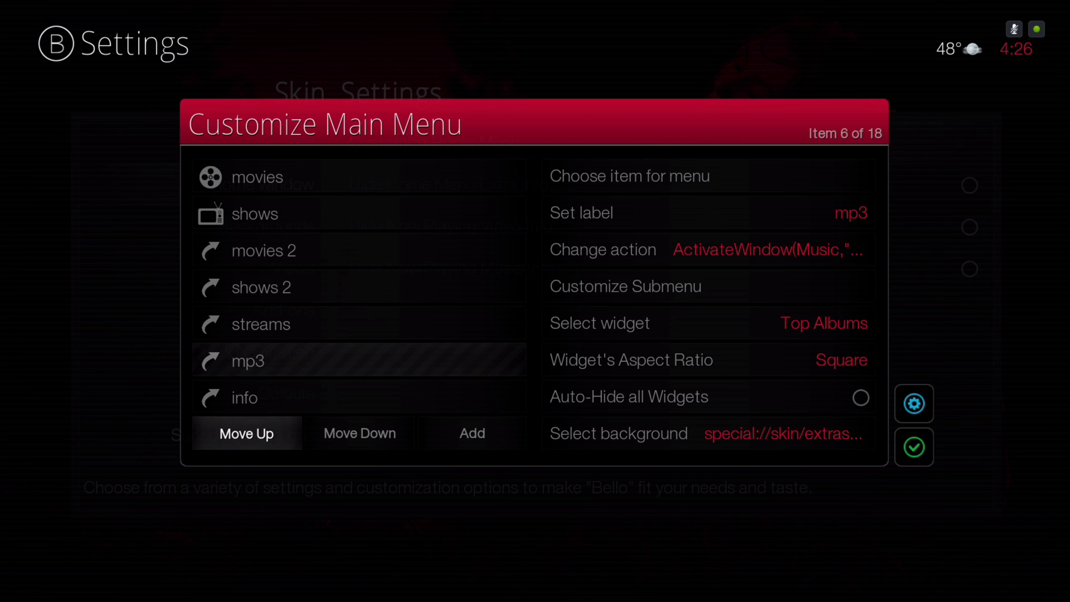
# Step: Add a new empty <None> menu entry directly after mp3
pyautogui.press('Right')
pyautogui.press('Right')
pyautogui.press('Return')
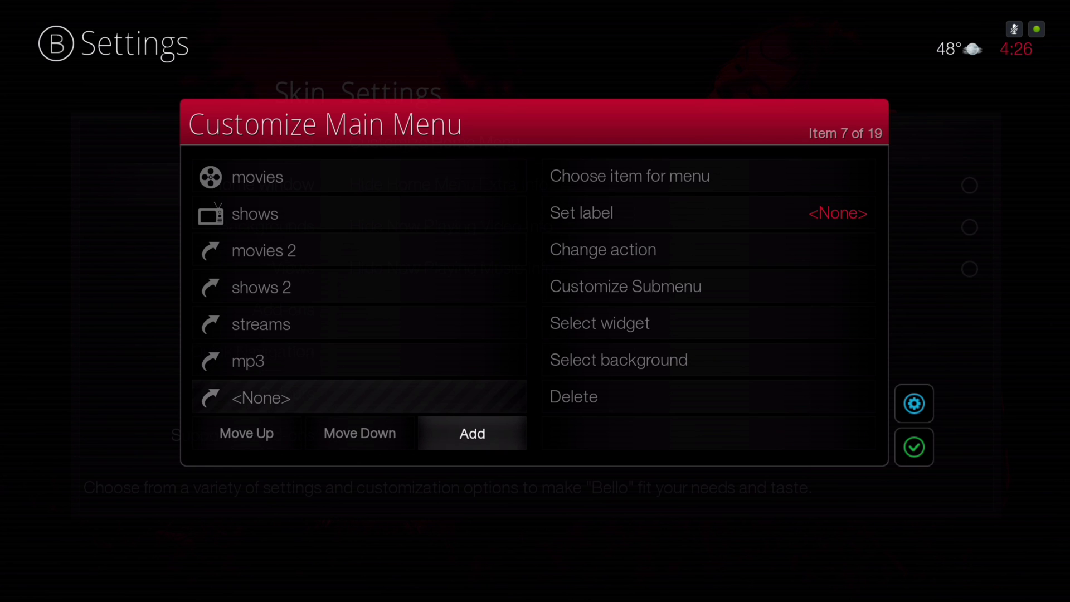
pyautogui.click(630, 175)
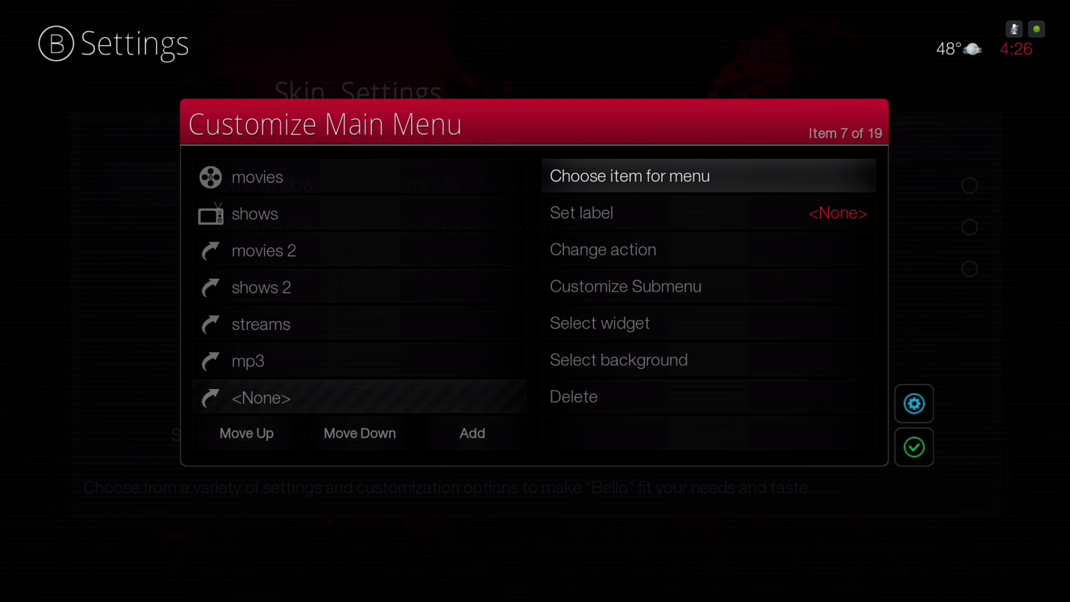
# Step: Browse the item chooser's Favourite and Add-On categories, then close it without choosing
pyautogui.press('Return')
pyautogui.press('Down')
pyautogui.press('Down')
pyautogui.press('Down')
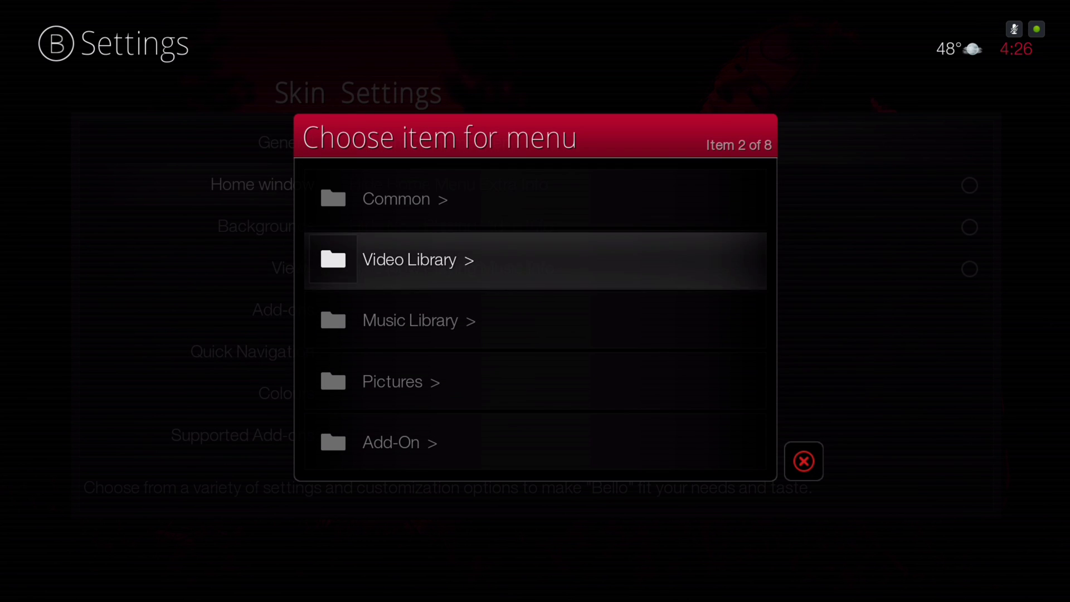
pyautogui.press('Down')
pyautogui.press('Down')
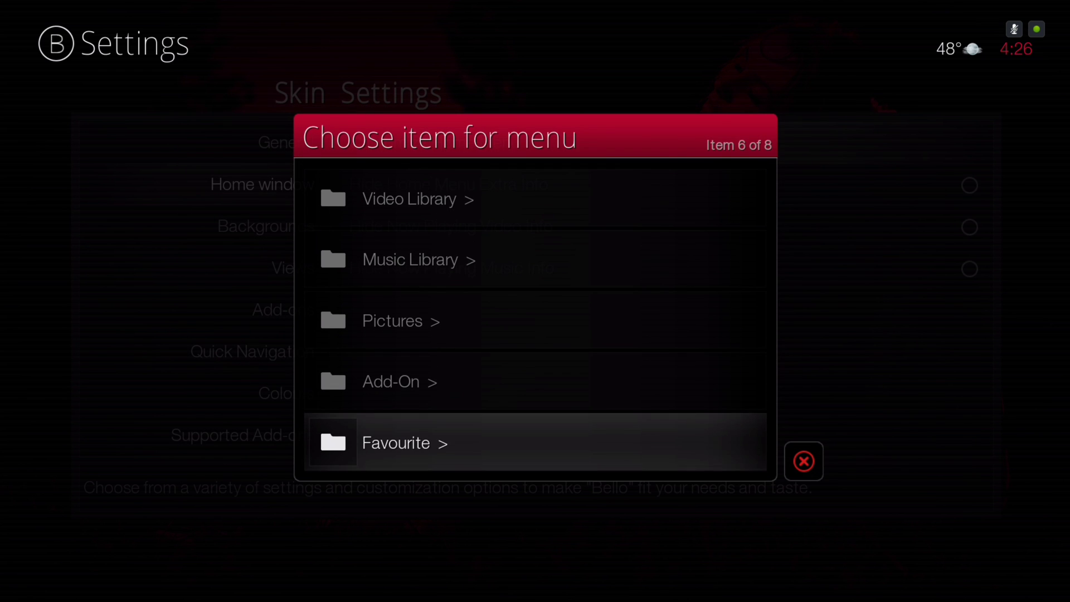
pyautogui.press('Up')
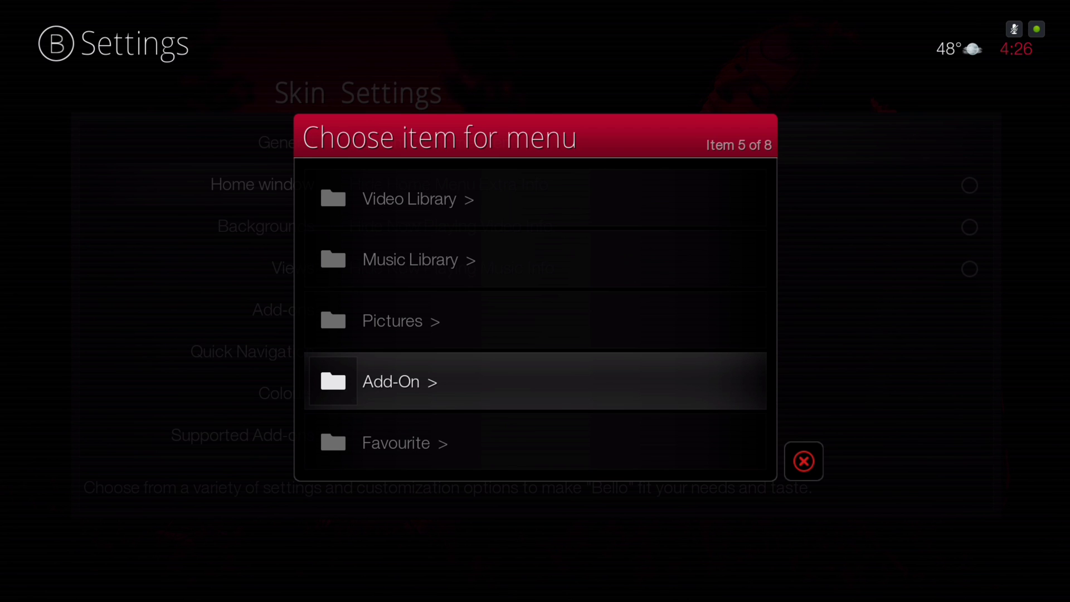
pyautogui.press('Return')
pyautogui.press('Down')
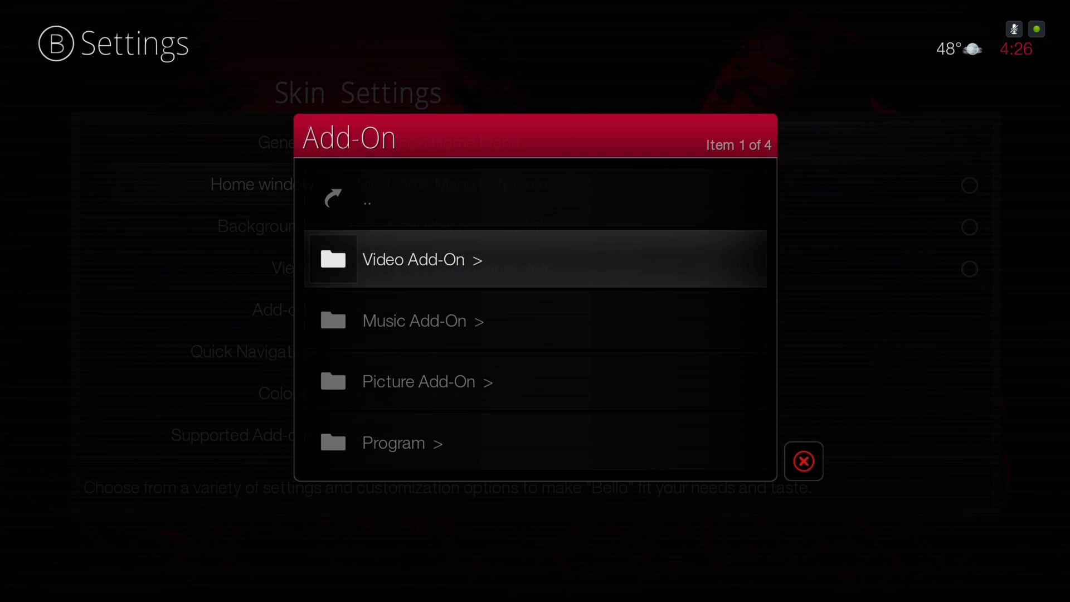
pyautogui.press('Down')
pyautogui.press('Down')
pyautogui.press('Down')
pyautogui.press('Down')
pyautogui.press('Down')
pyautogui.press('Up')
pyautogui.press('Up')
pyautogui.press('Up')
pyautogui.press('Up')
pyautogui.press('Up')
pyautogui.press('Escape')
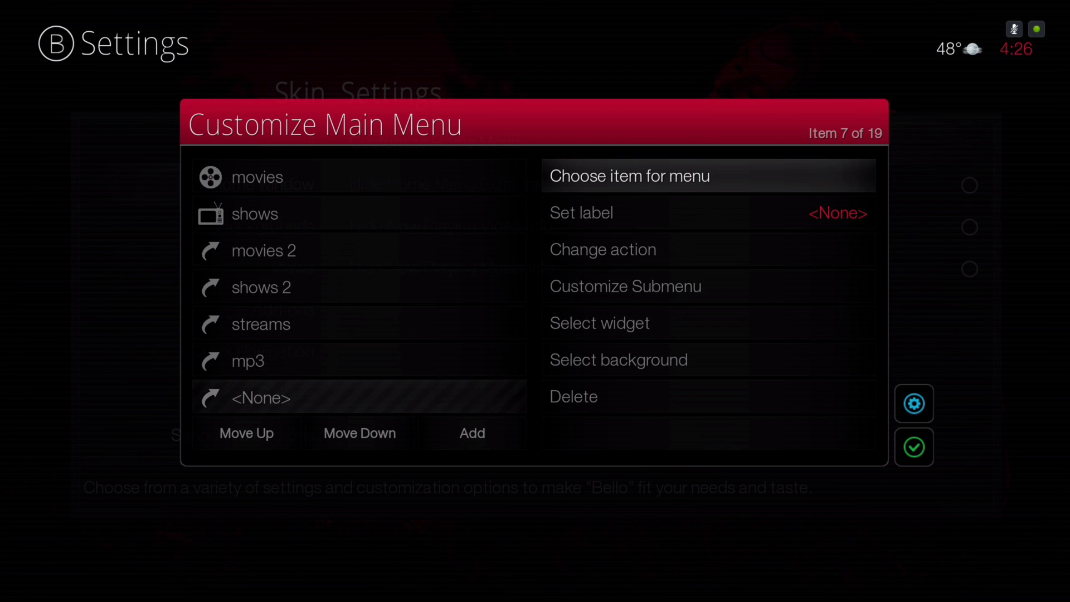
# Step: Close the Customize Main Menu editor so the home menu is rebuilt
pyautogui.press('Right')
pyautogui.press('Up')
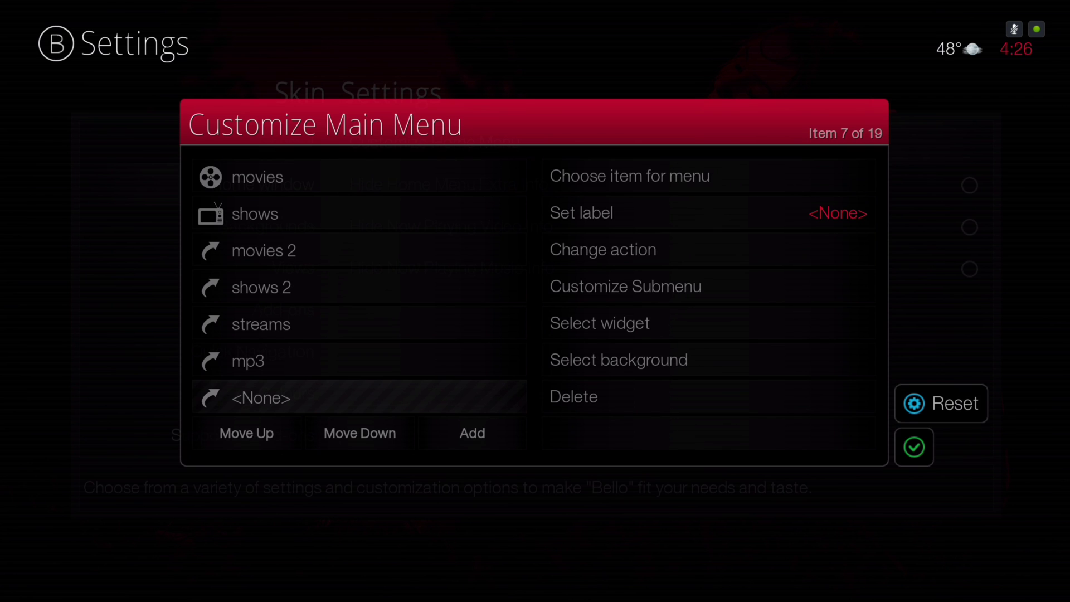
pyautogui.press('Down')
pyautogui.press('Left')
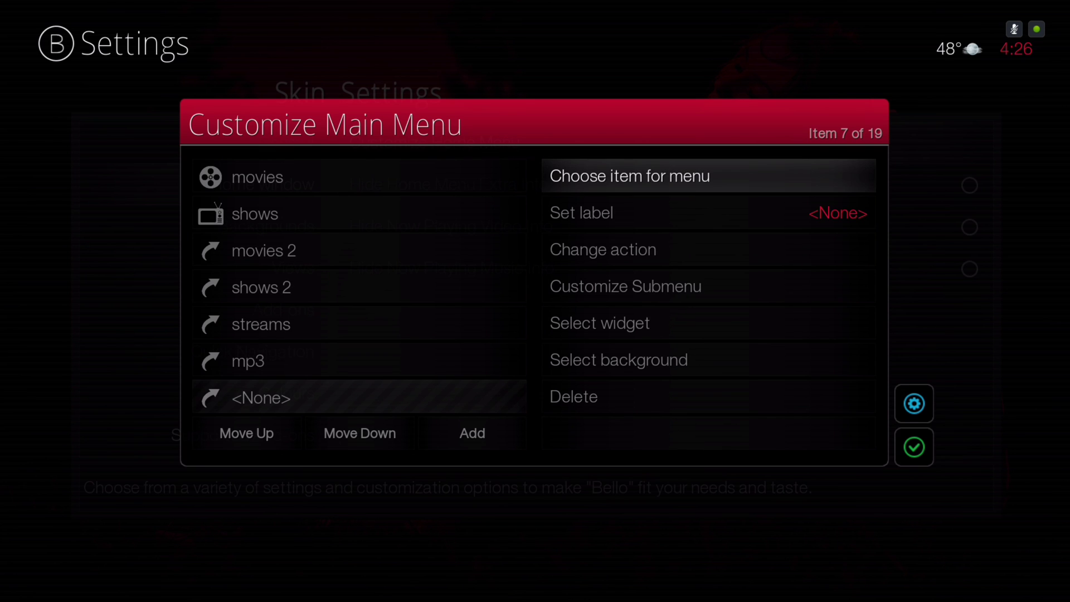
pyautogui.press('Right')
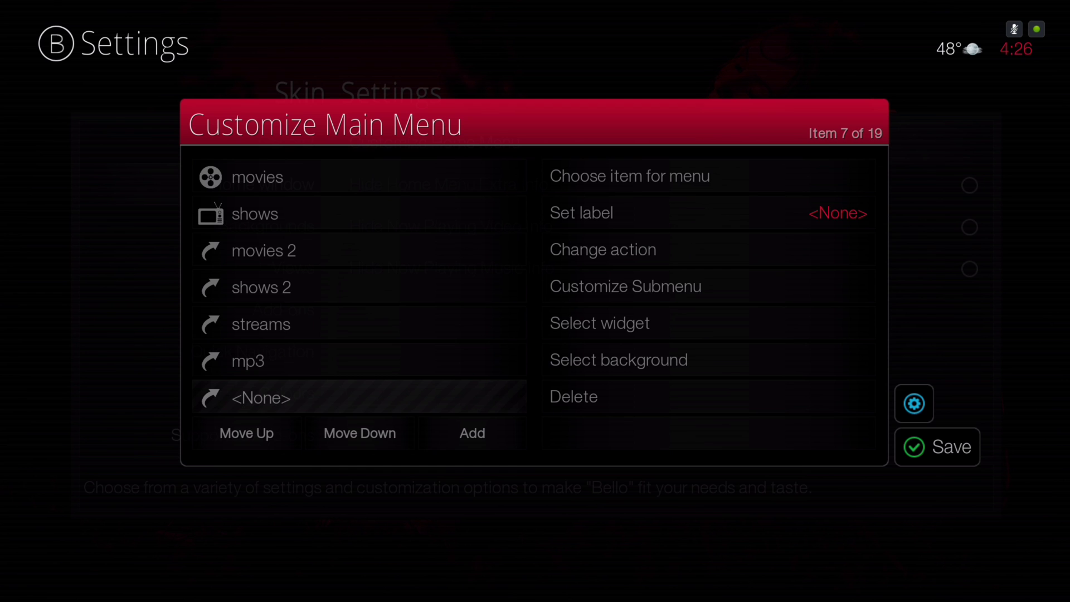
pyautogui.press('Left')
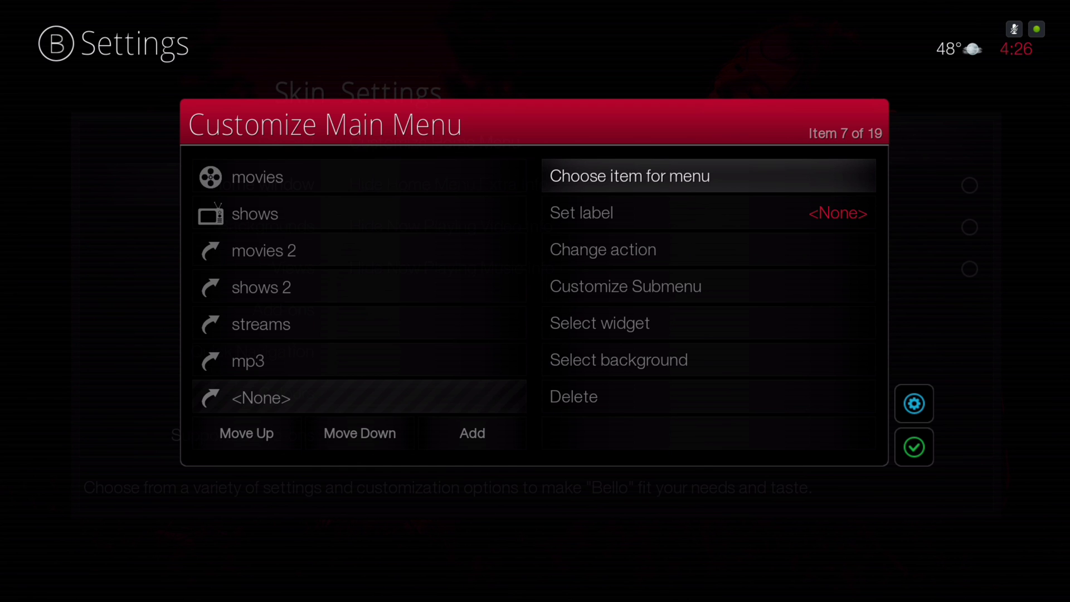
pyautogui.press('Escape')
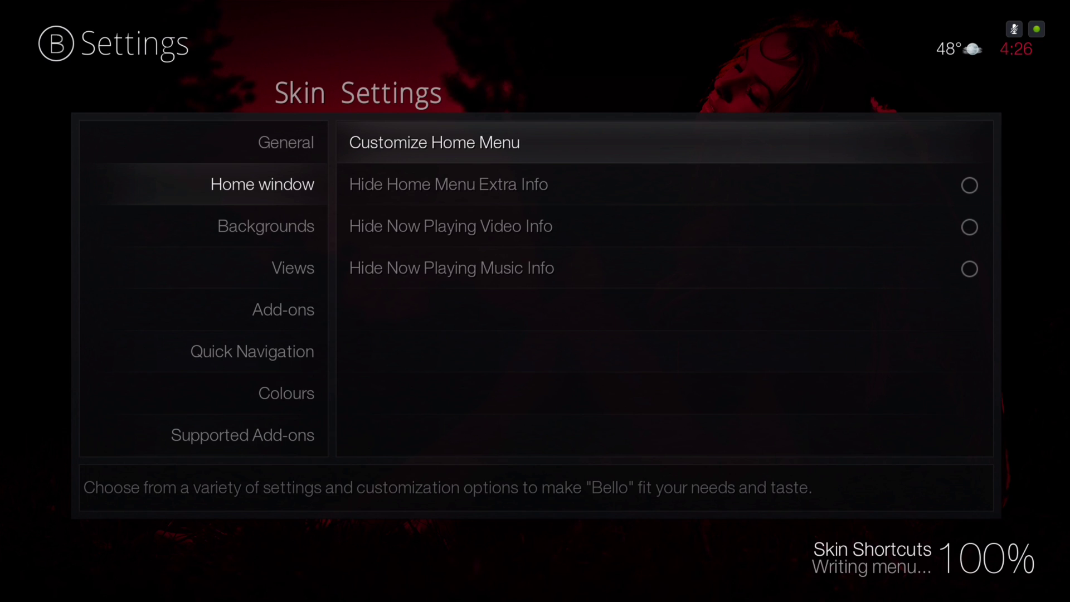
# Step: Return to the Home window category in Skin Settings, at Customize Home Menu
pyautogui.press('Right')
pyautogui.press('Left')
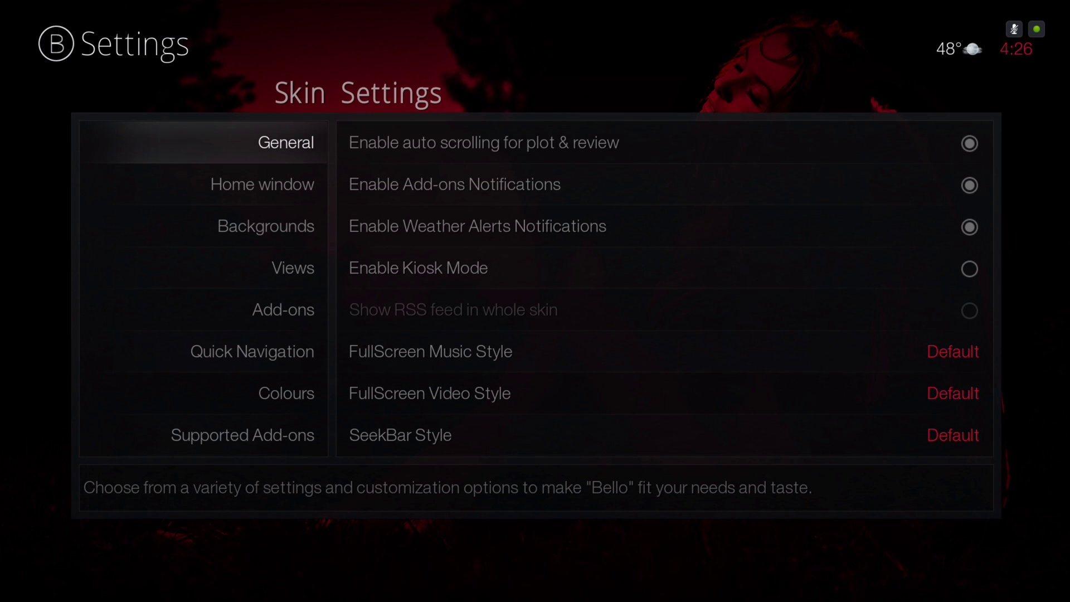
pyautogui.press('Down')
pyautogui.press('Right')
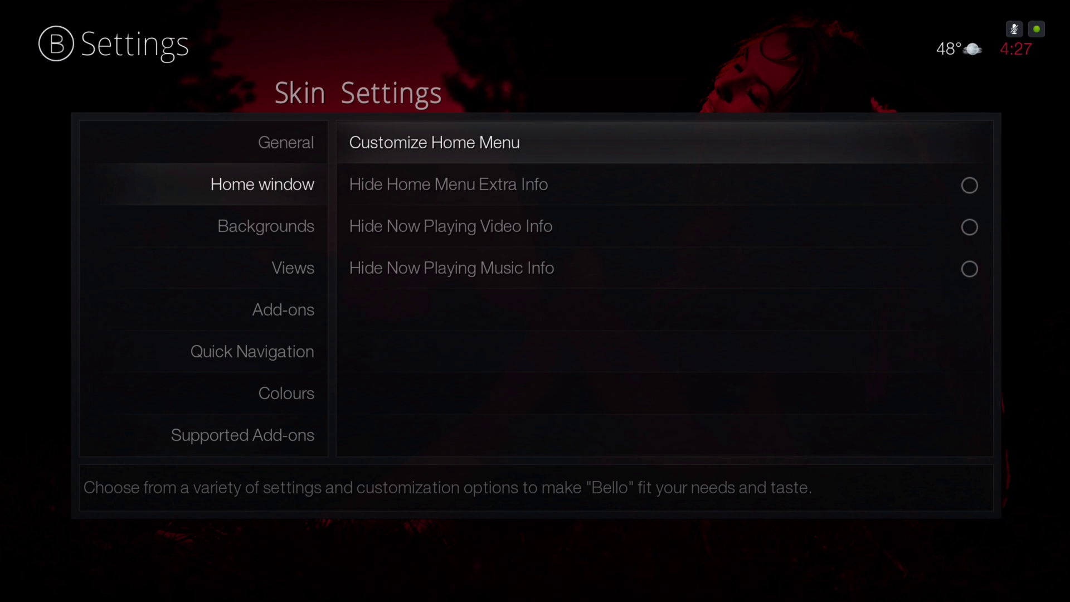
# Step: Open Customize Home Menu and select the mp3 menu item
pyautogui.press('Return')
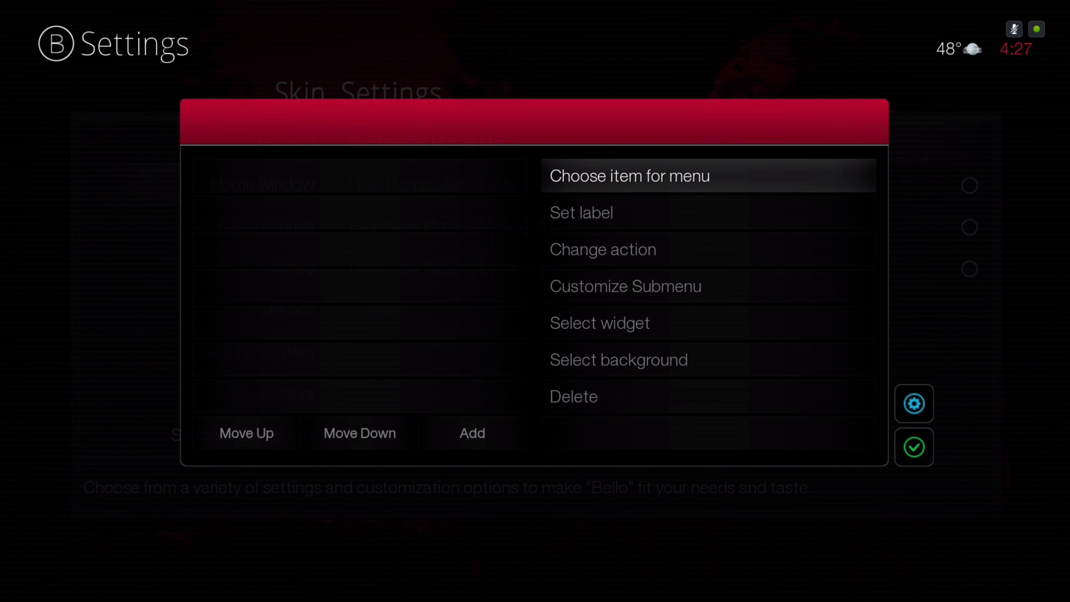
pyautogui.press('Left')
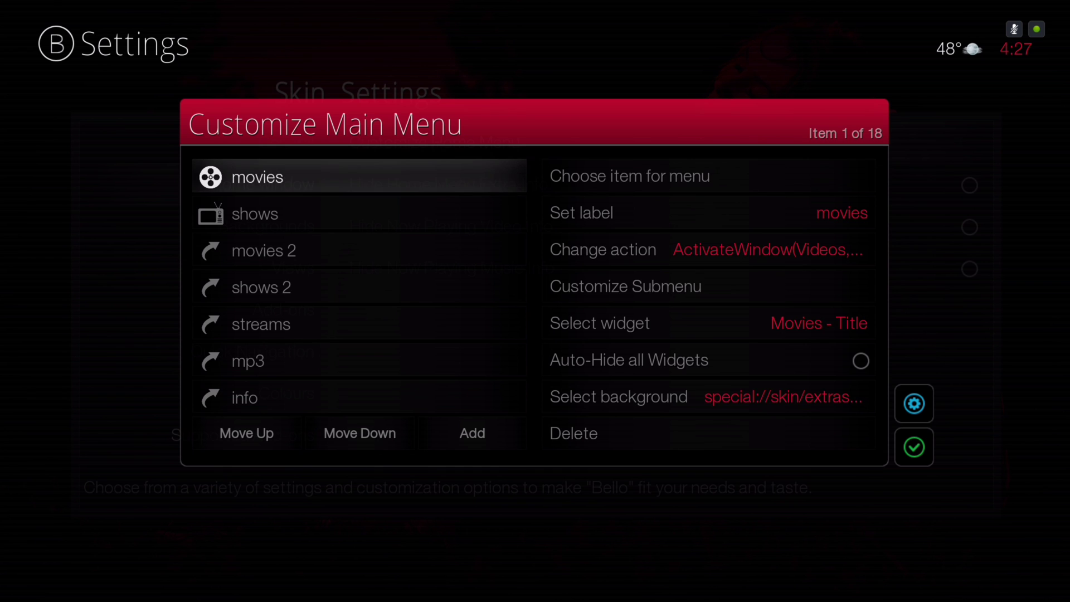
pyautogui.press('Down')
pyautogui.press('Down')
pyautogui.press('Down')
pyautogui.press('Down')
pyautogui.press('Down')
pyautogui.press('Down')
pyautogui.press('Down')
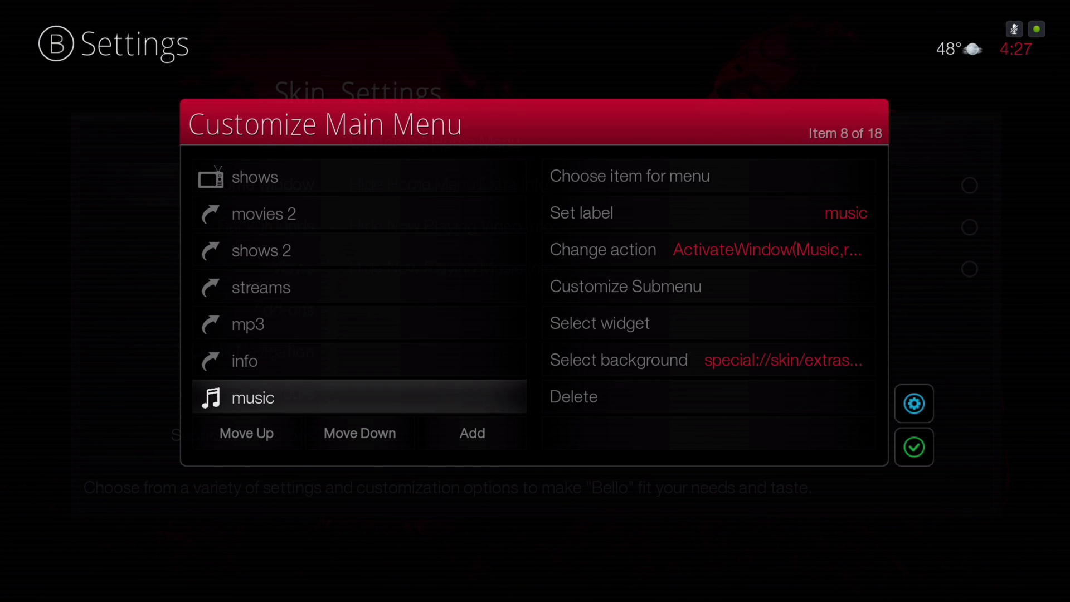
pyautogui.press('Up')
pyautogui.press('Up')
pyautogui.press('Down')
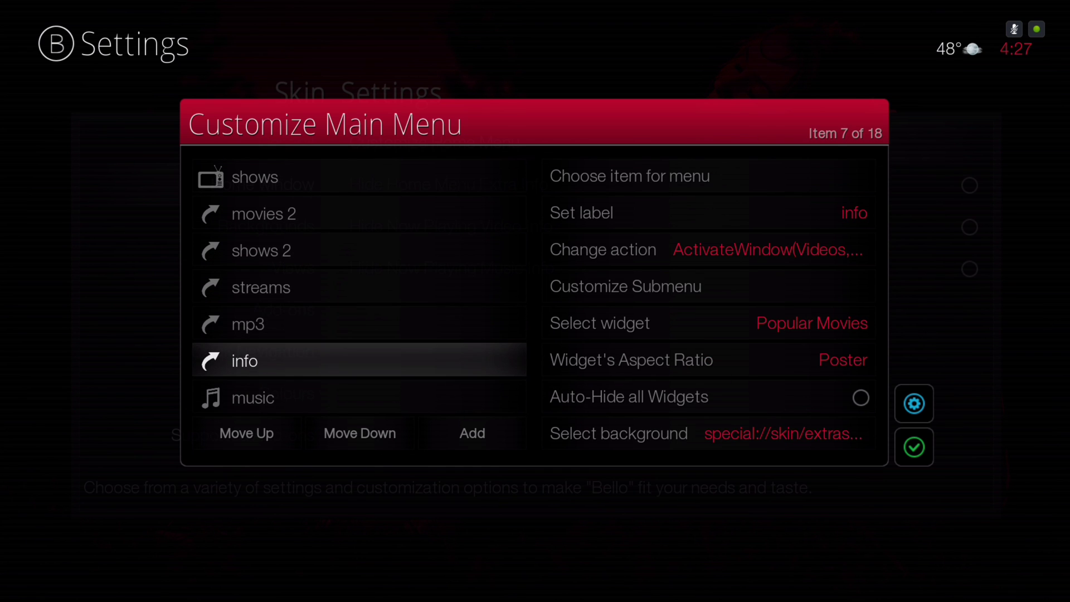
pyautogui.press('Up')
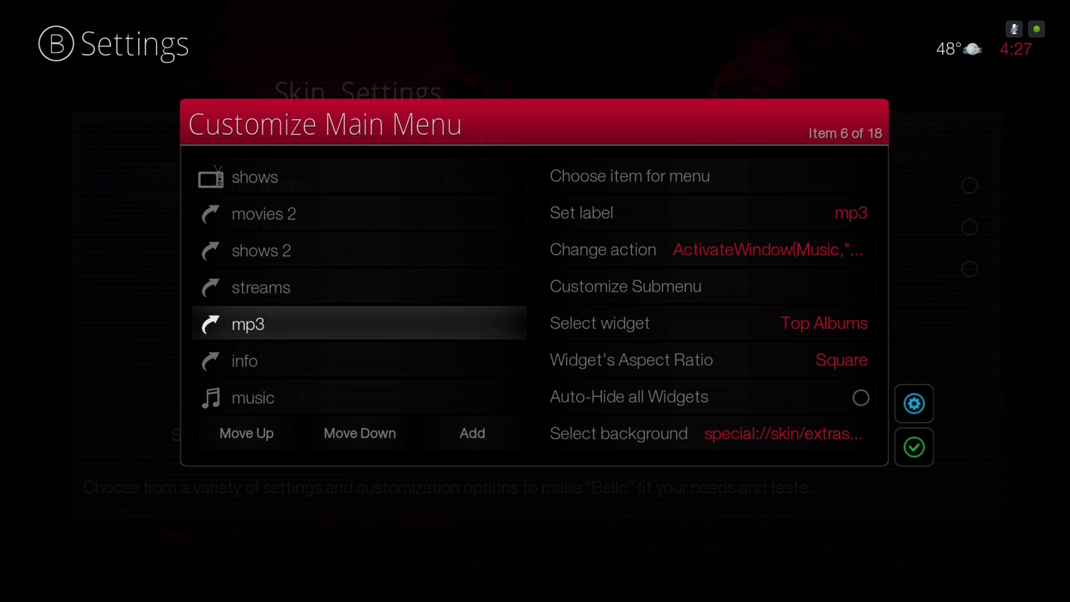
# Step: Set the Context Menu option to Quick Navigation and save the menu
pyautogui.press('Right')
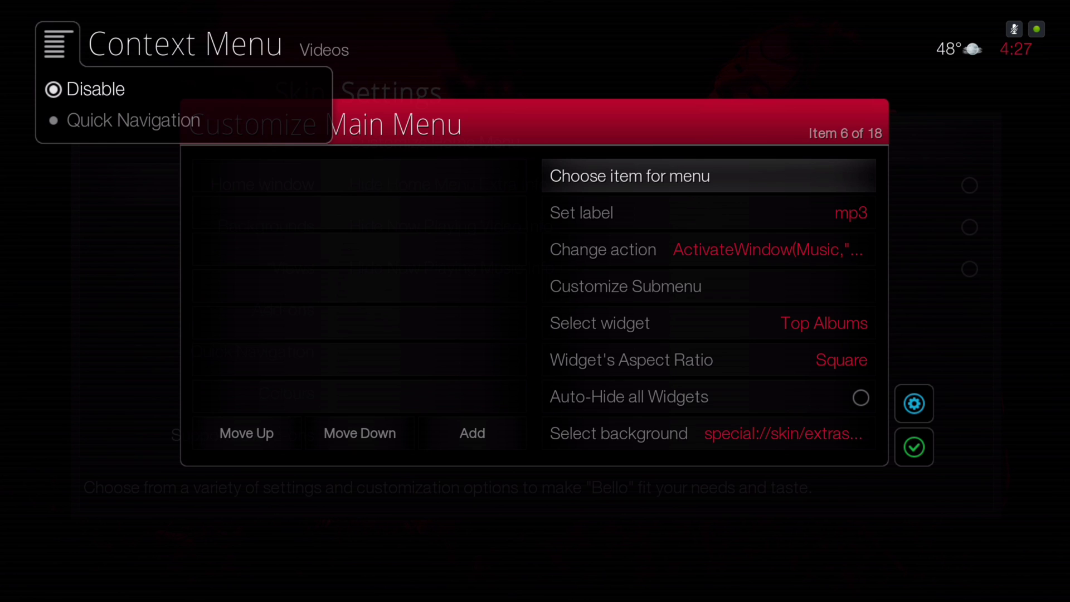
pyautogui.click(134, 121)
pyautogui.click(95, 89)
pyautogui.press('Down')
pyautogui.press('Left')
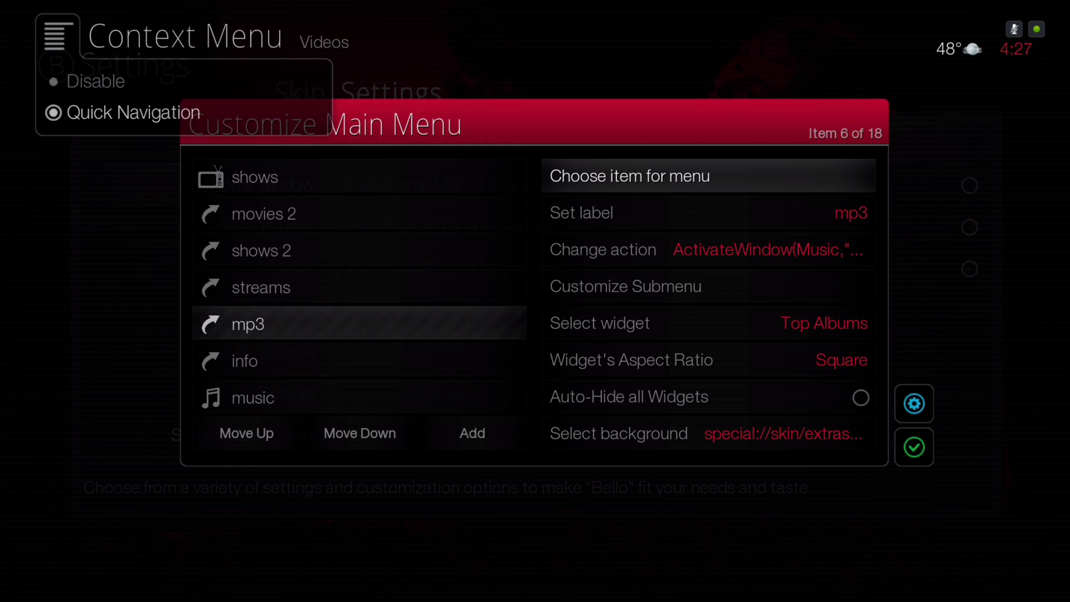
pyautogui.click(938, 446)
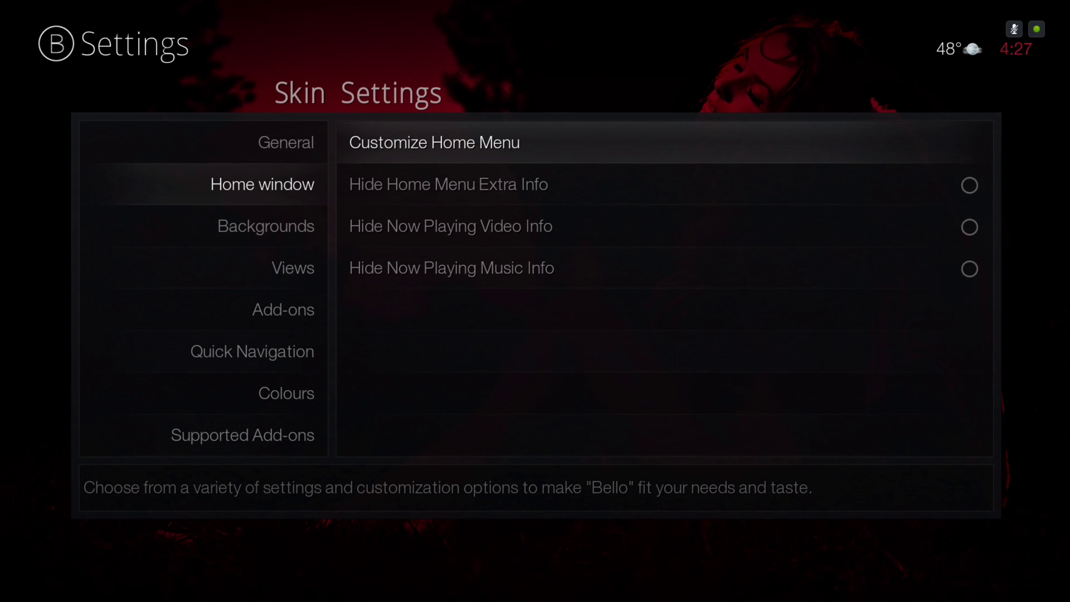
# Step: Close Skin Settings and return to the Home screen
pyautogui.press('Left')
pyautogui.press('Escape')
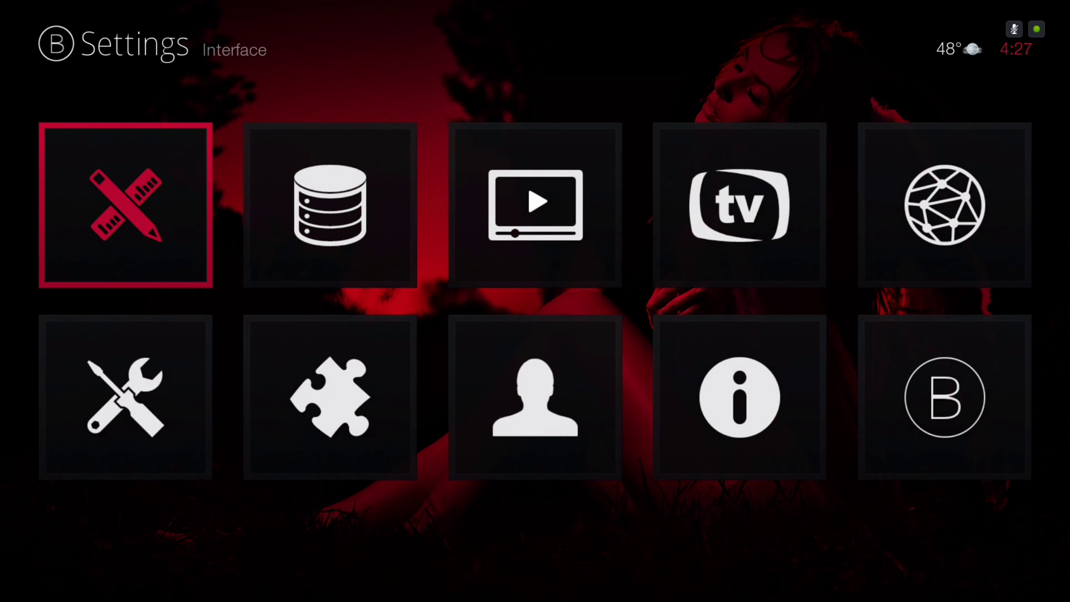
pyautogui.press('Escape')
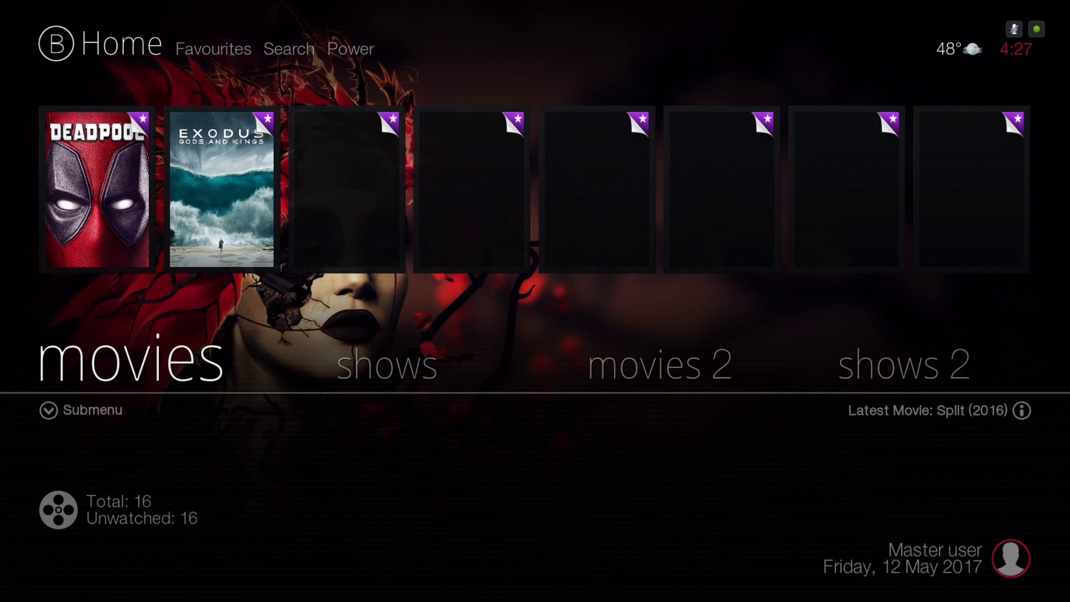
# Step: Move along the main menu to settings and step through its submenu to File Manager
pyautogui.press('Right')
pyautogui.press('Right')
pyautogui.press('Right')
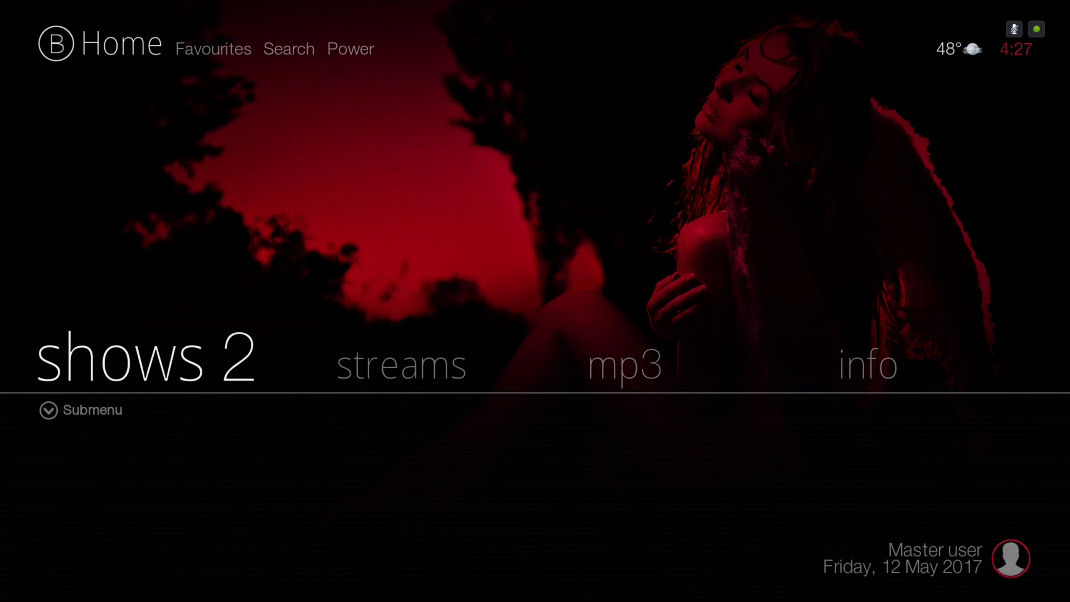
pyautogui.press('Right')
pyautogui.press('Right')
pyautogui.press('Right')
pyautogui.press('Right')
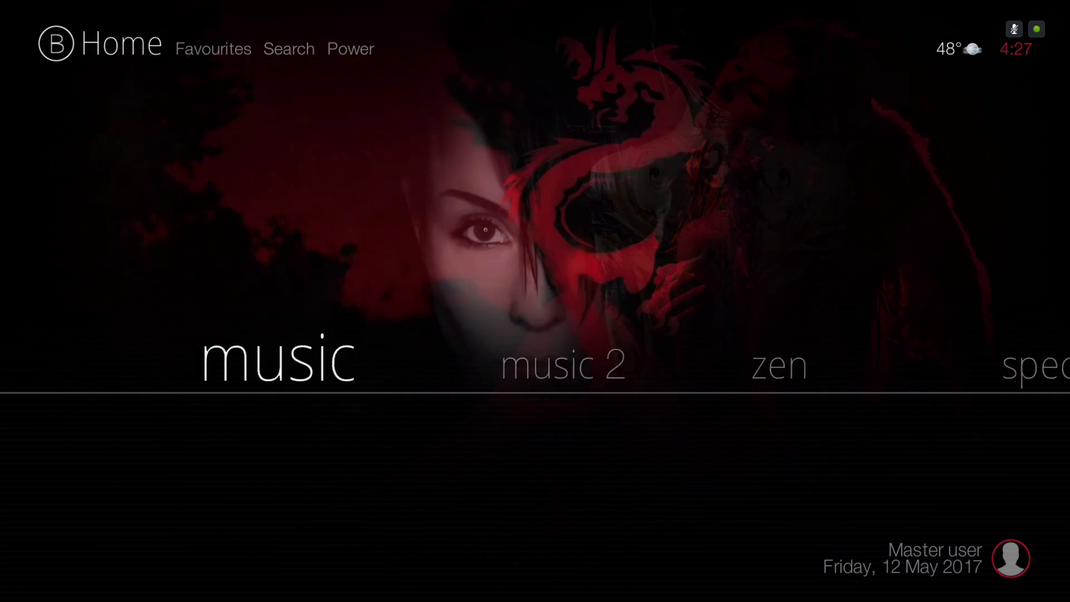
pyautogui.press('Right')
pyautogui.press('Right')
pyautogui.press('Right')
pyautogui.press('Right')
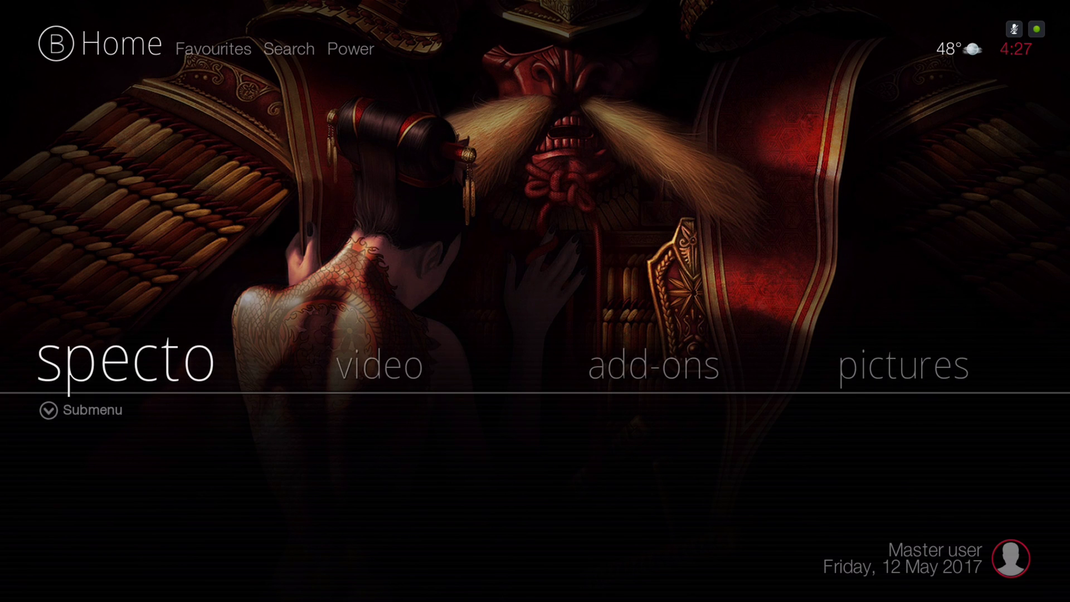
pyautogui.press('Right')
pyautogui.press('Right')
pyautogui.press('Right')
pyautogui.press('Right')
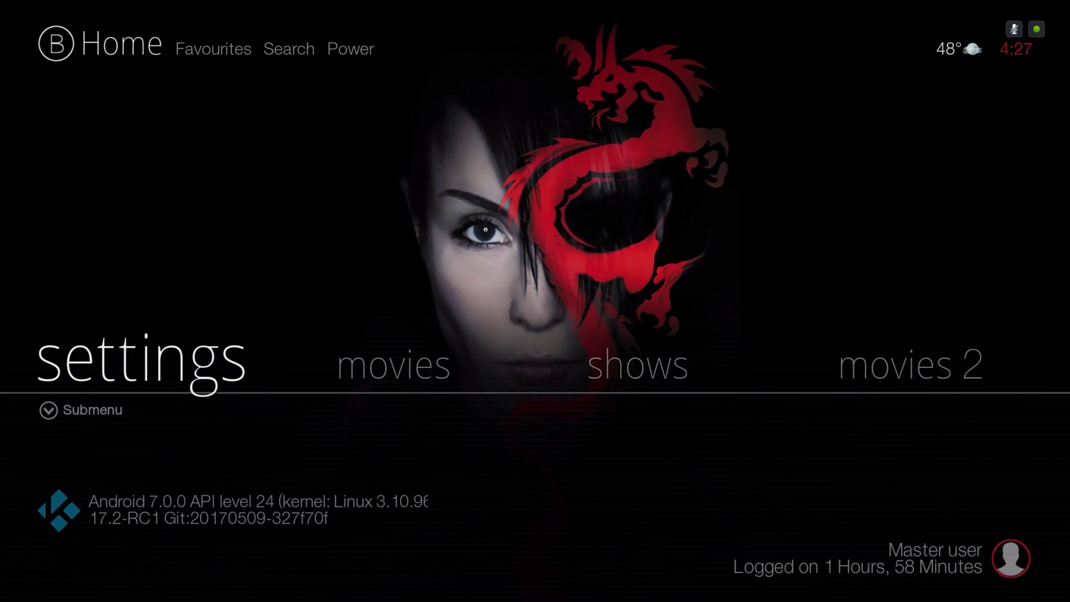
pyautogui.press('Down')
pyautogui.press('Right')
pyautogui.press('Right')
pyautogui.press('Right')
pyautogui.press('Right')
pyautogui.press('Right')
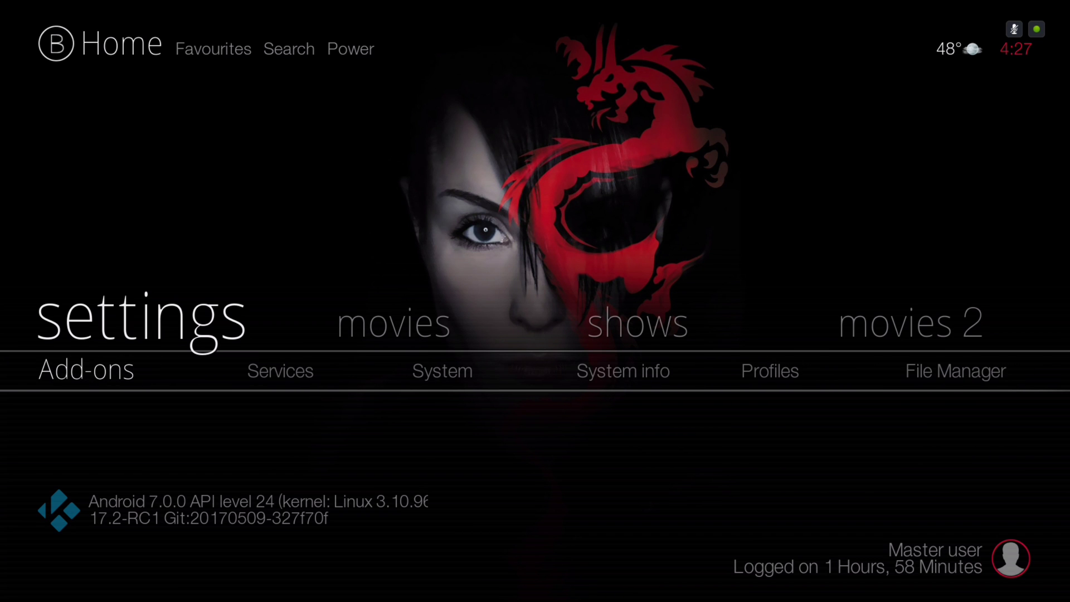
pyautogui.press('Right')
pyautogui.press('Right')
pyautogui.press('Right')
pyautogui.press('Right')
pyautogui.press('Right')
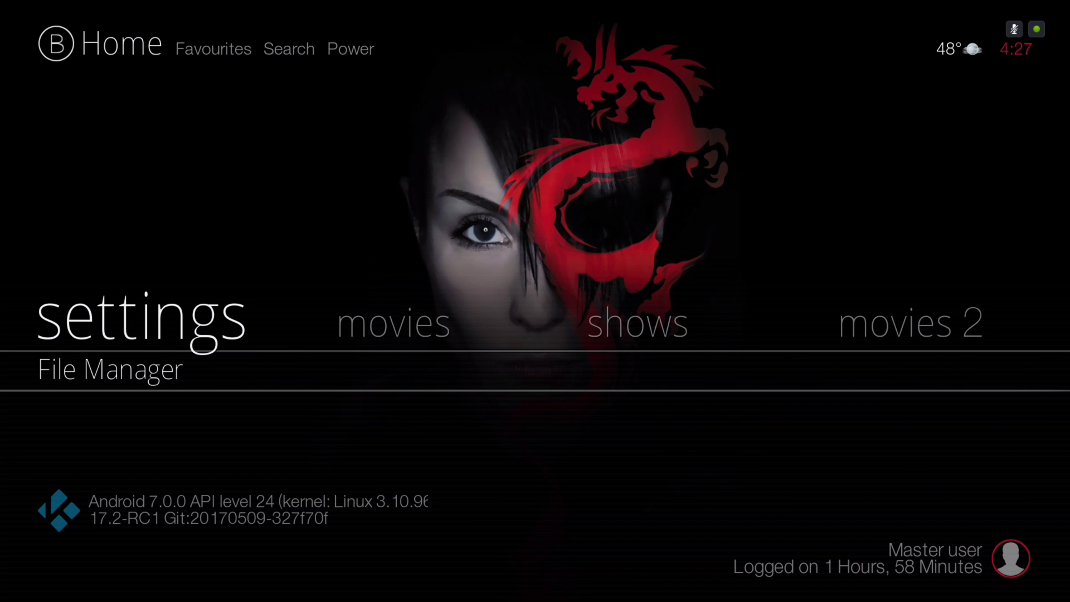
pyautogui.press('Return')
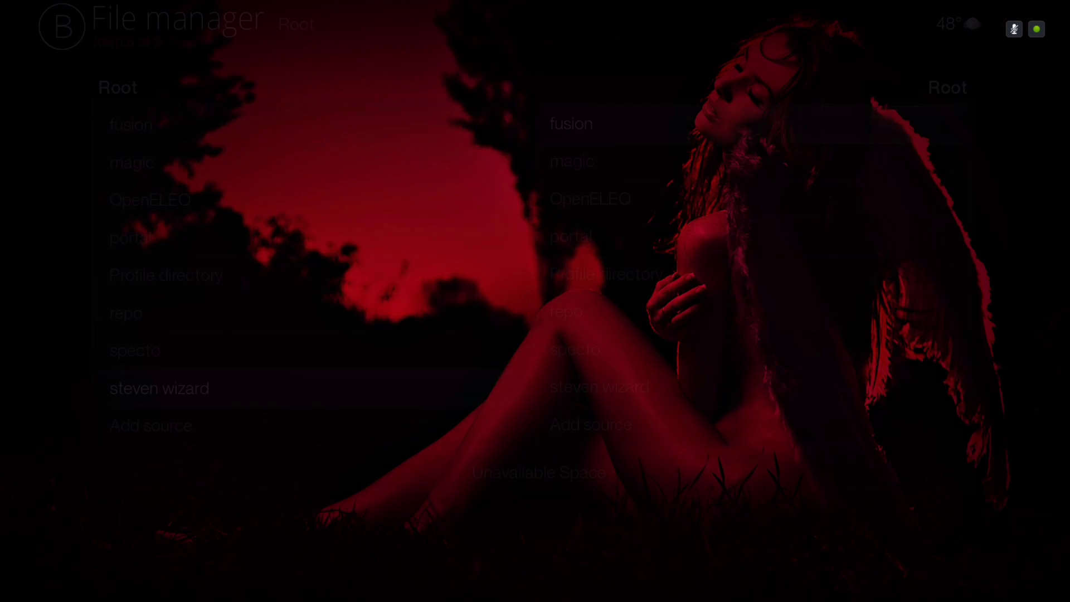
pyautogui.press('Up')
pyautogui.press('Up')
pyautogui.press('Up')
pyautogui.press('Up')
pyautogui.press('Down')
pyautogui.press('Down')
pyautogui.press('Down')
pyautogui.press('Down')
pyautogui.press('Down')
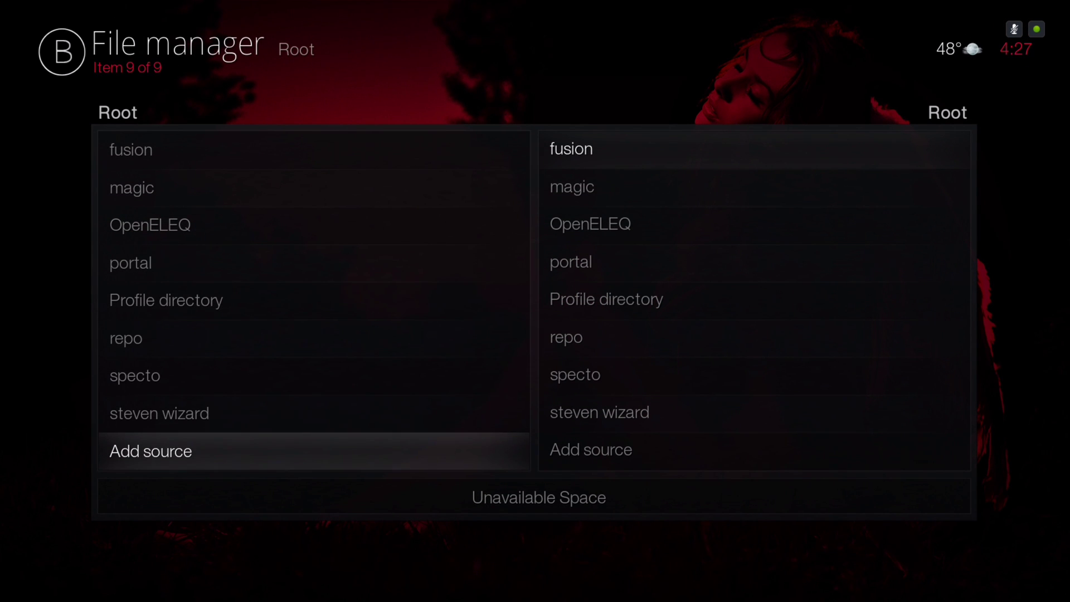
pyautogui.press('Return')
pyautogui.press('Return')
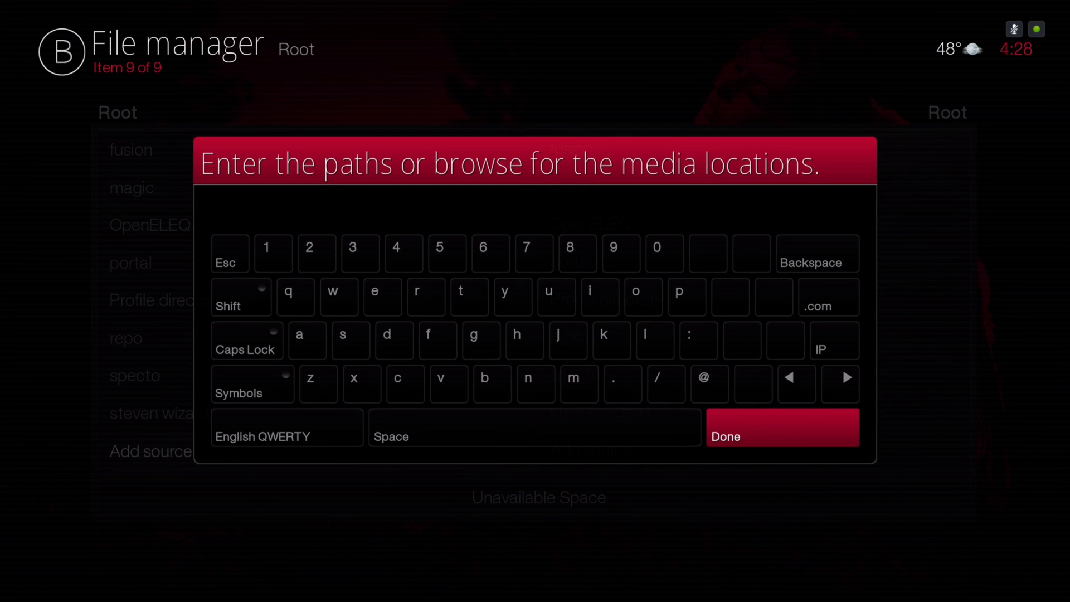
pyautogui.press('Right')
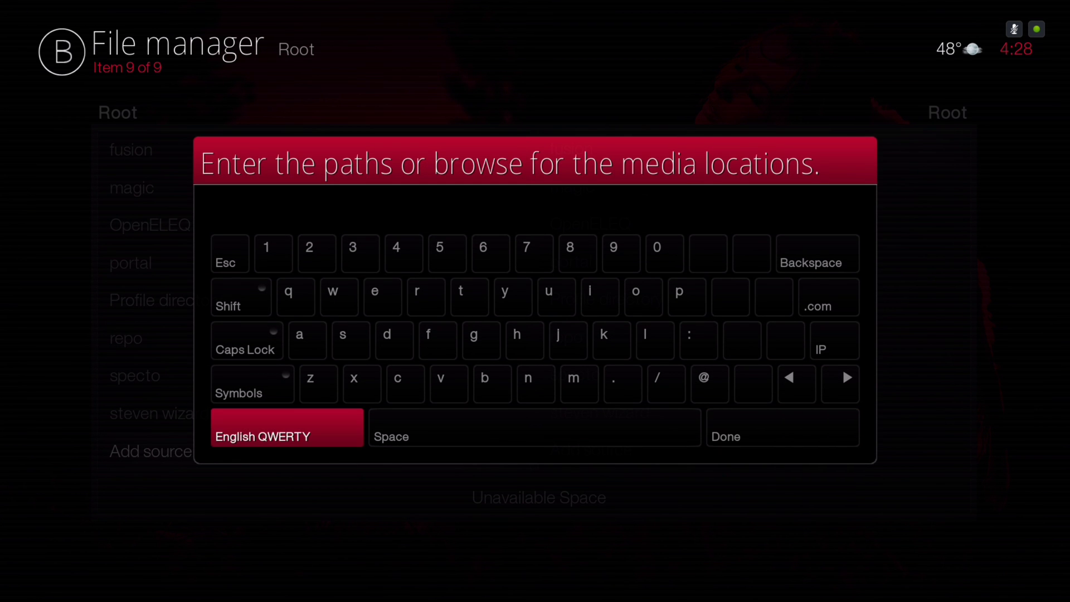
pyautogui.press('Left')
pyautogui.press('Return')
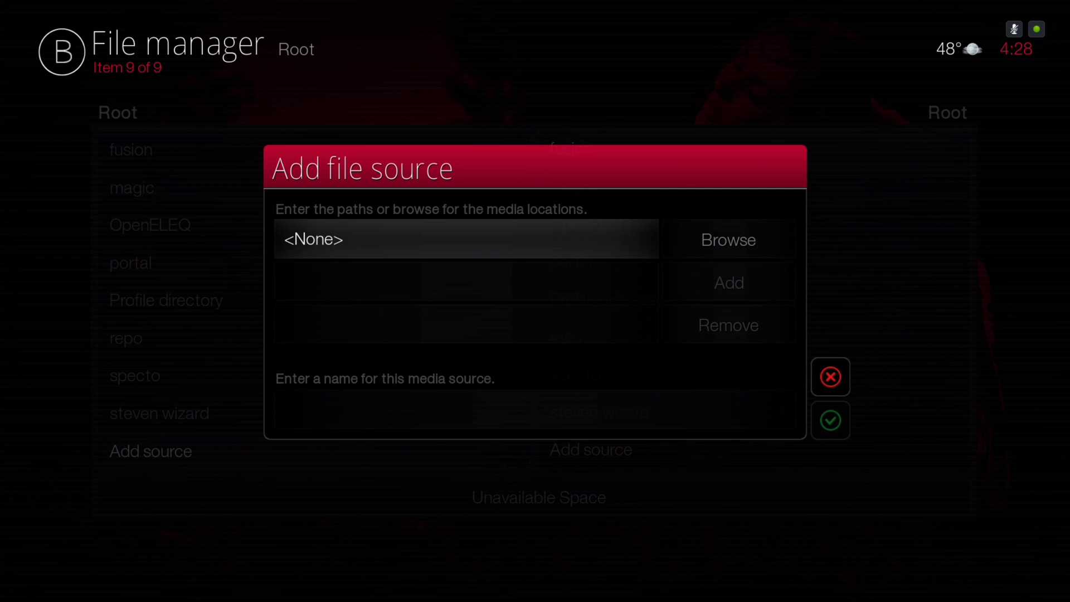
pyautogui.press('Escape')
pyautogui.press('Up')
pyautogui.press('Return')
pyautogui.press('Down')
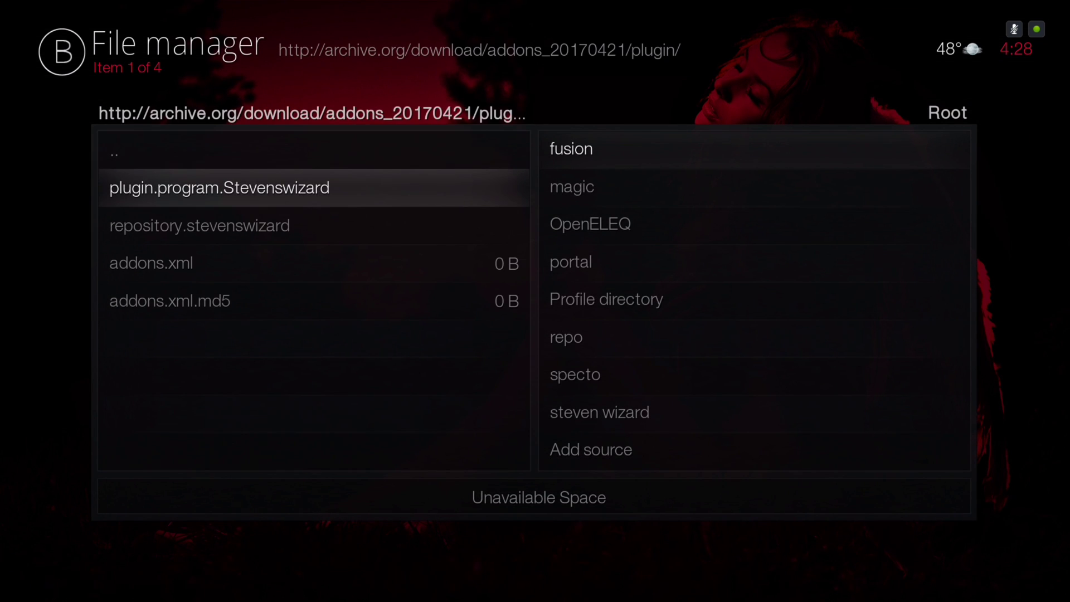
pyautogui.press('BackSpace')
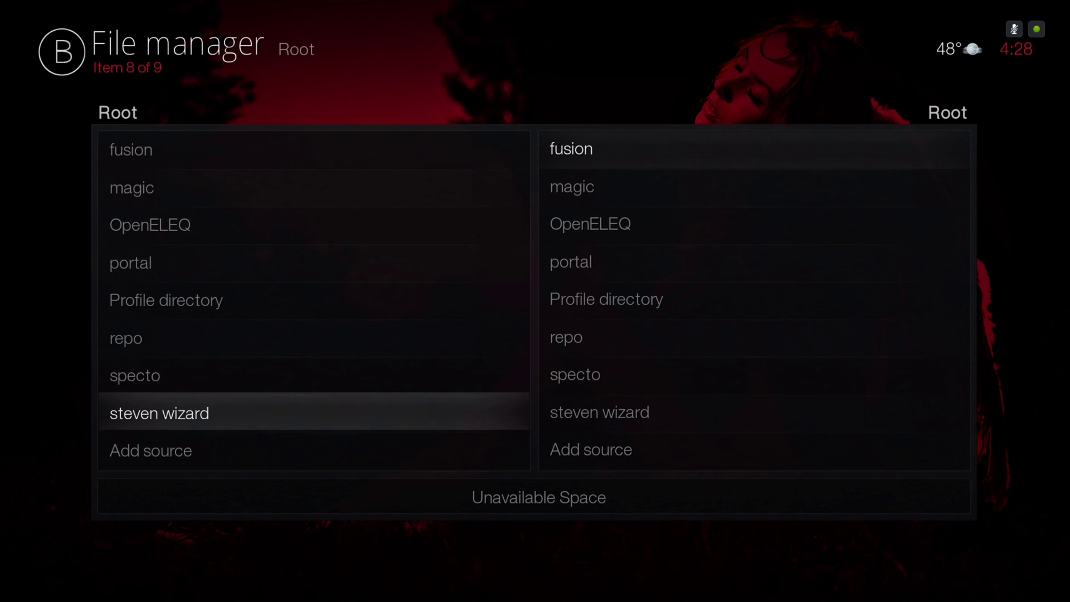
pyautogui.press('c')
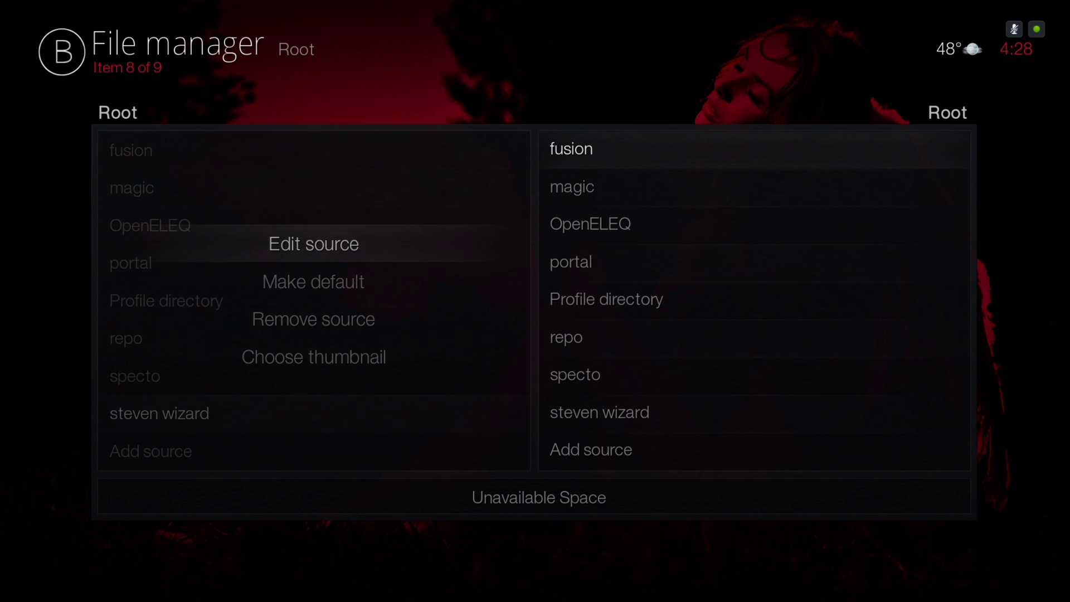
pyautogui.press('Return')
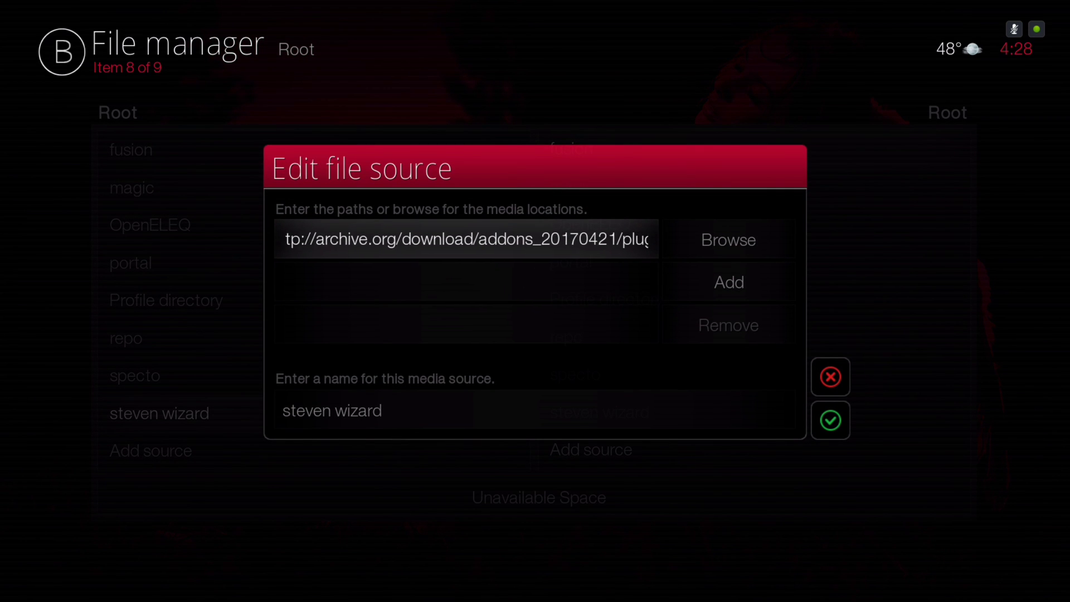
pyautogui.press('Return')
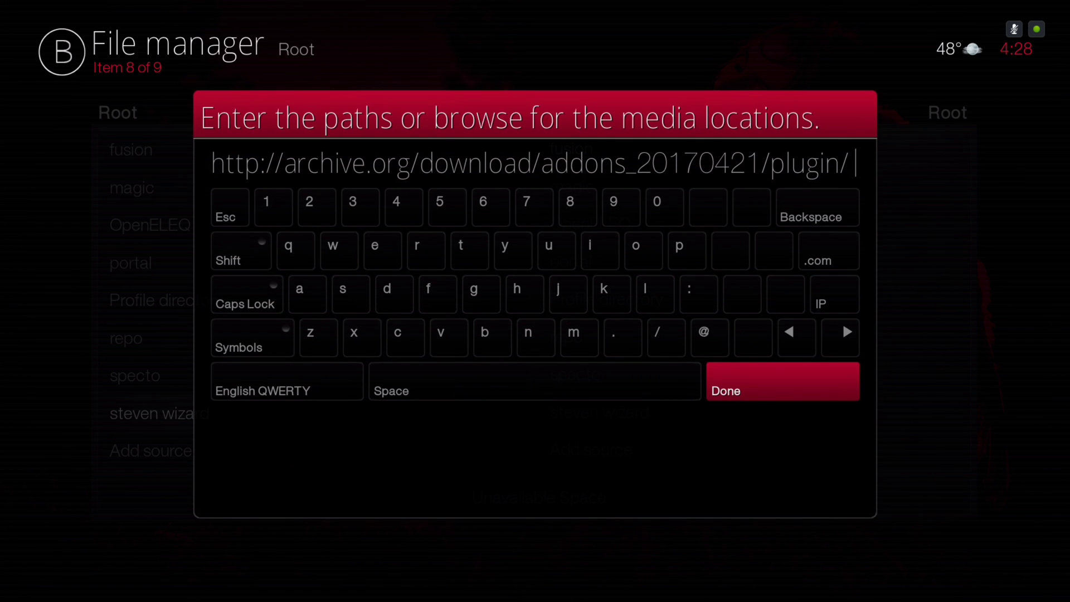